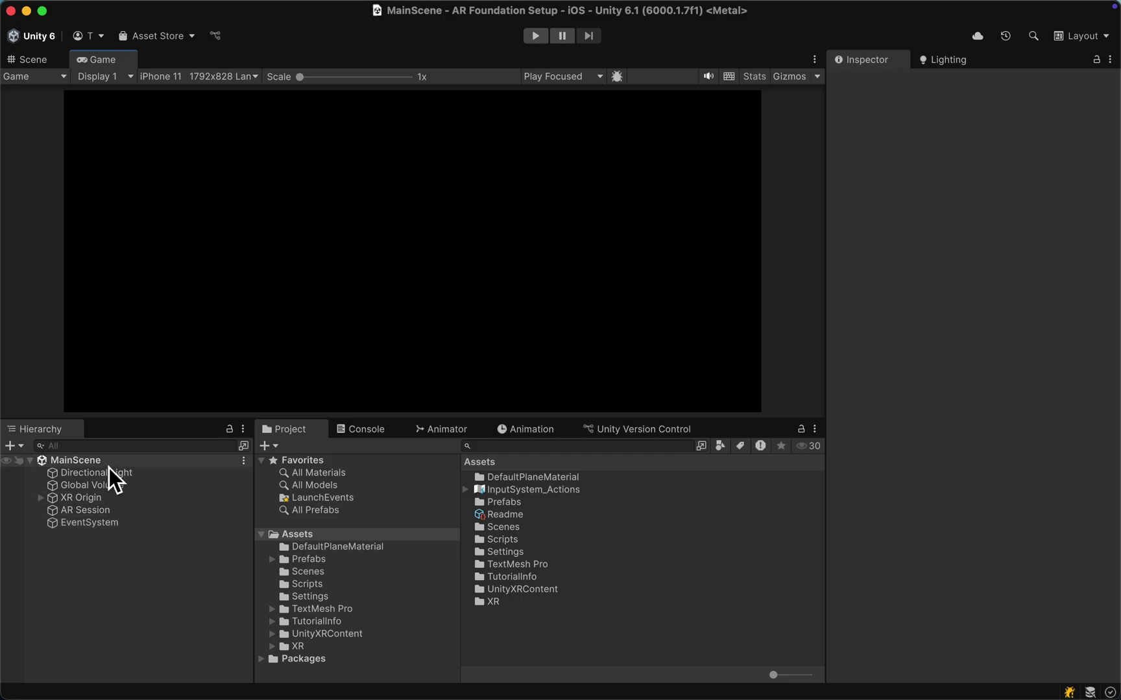
Step: Review the components of XR Origin, its Main Camera child and AR Session in the MainScene hierarchy
left_click(104, 501)
left_click(42, 498)
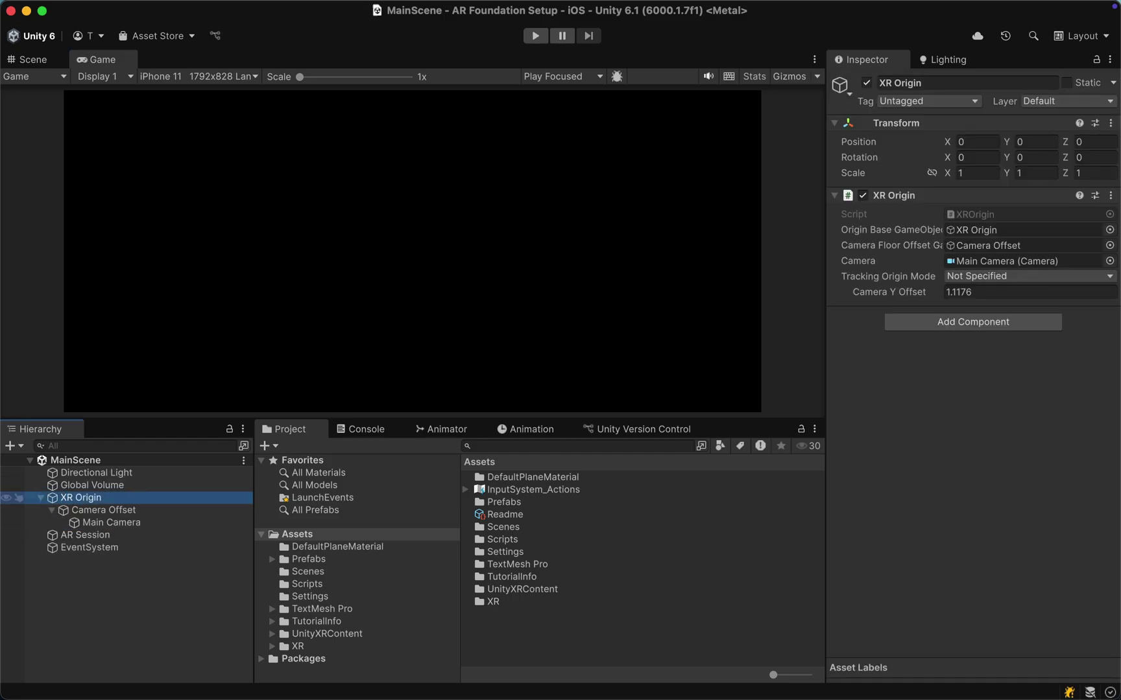
left_click(92, 524)
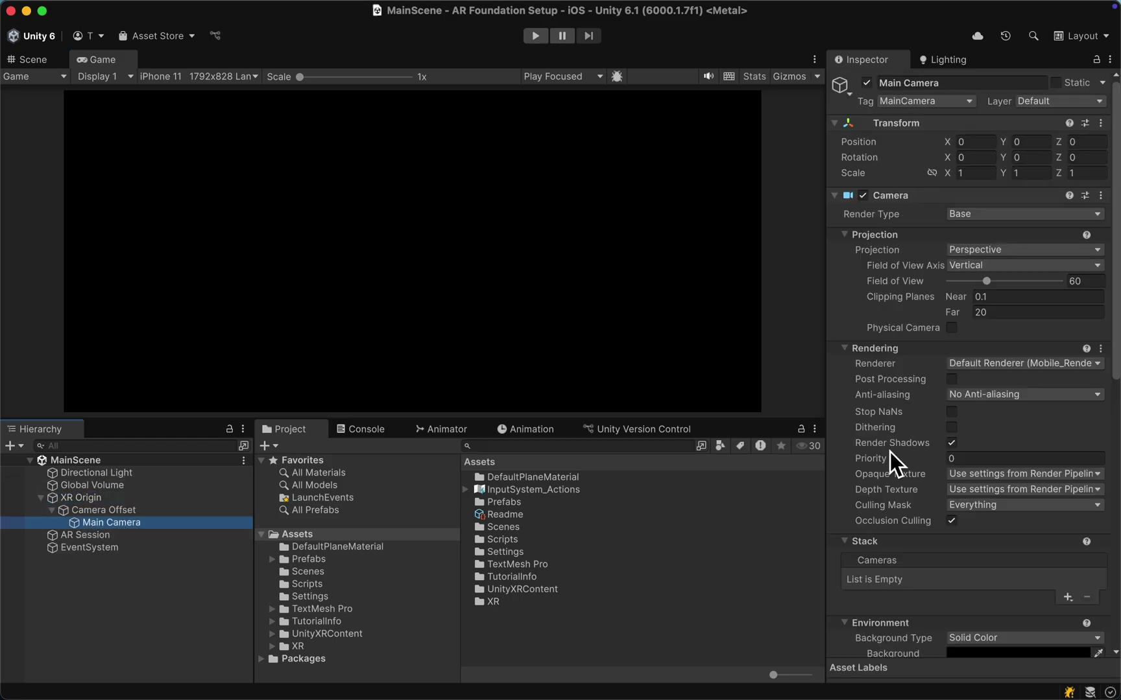
scroll(905, 483, "down", 10)
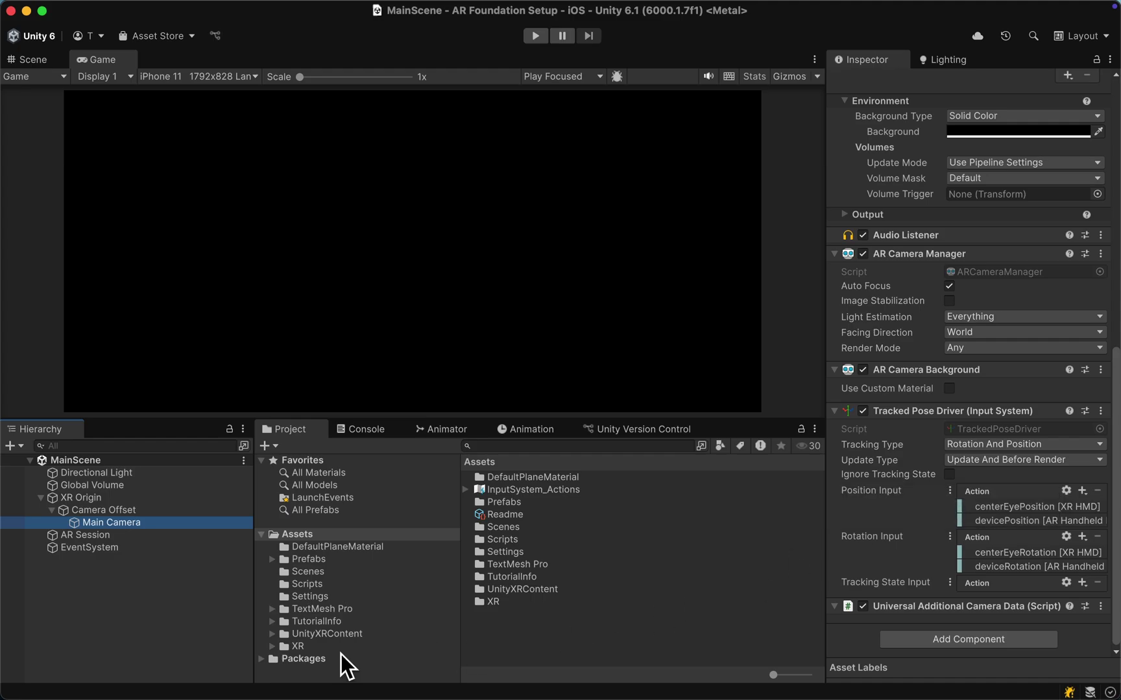
left_click(108, 539)
left_click(67, 615)
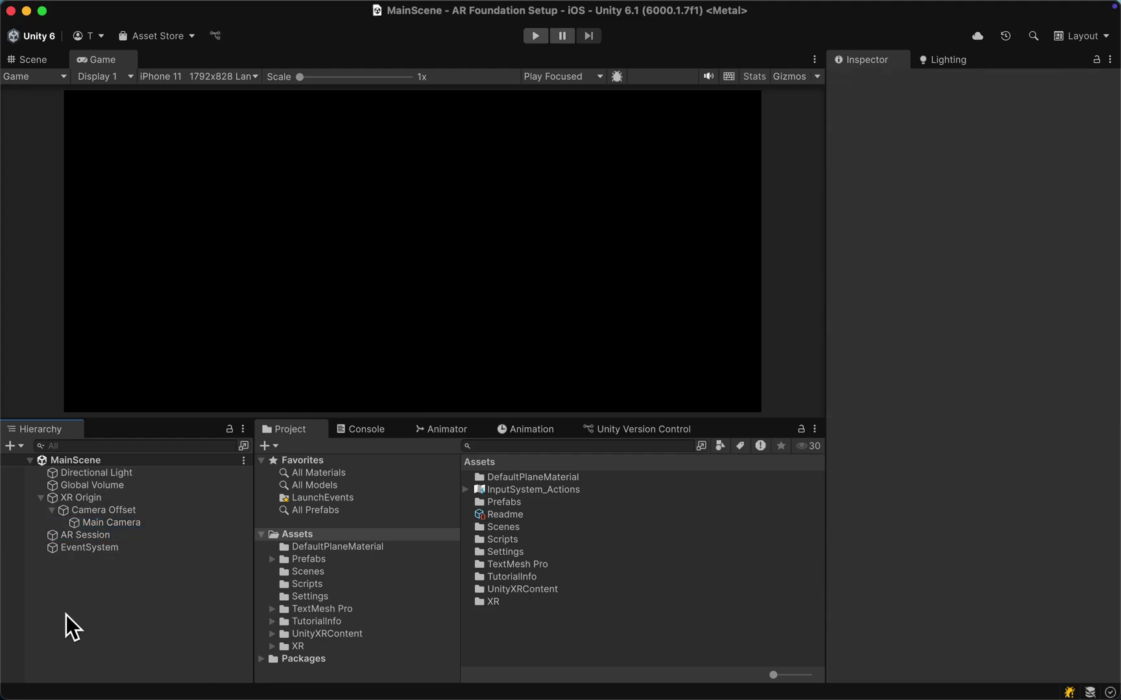
Step: Create a folder named ImageTrackingResources in Assets and open it
right_click(543, 638)
mouse_move(667, 240)
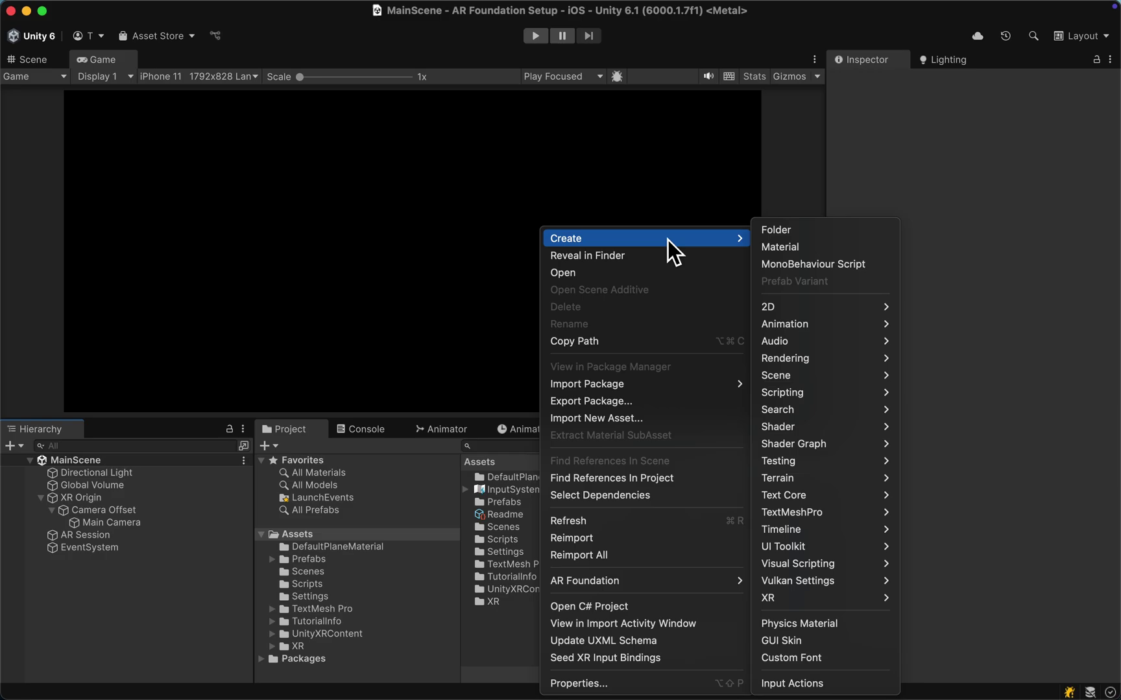
left_click(765, 237)
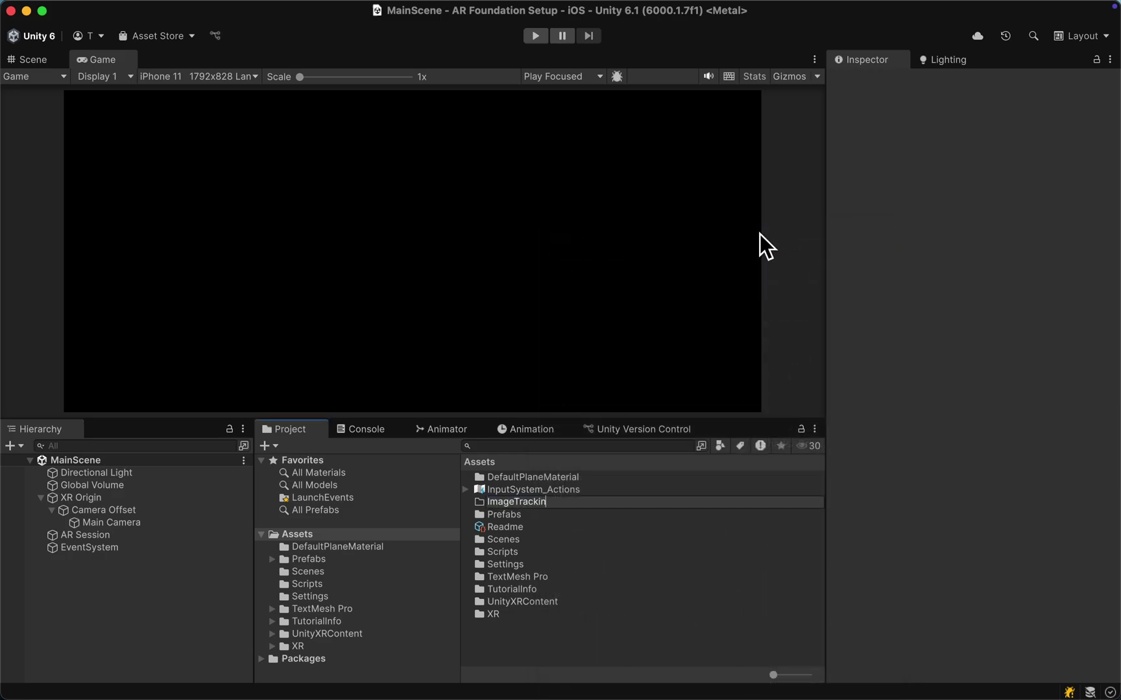
type("ImageTrackingResources")
key("Return")
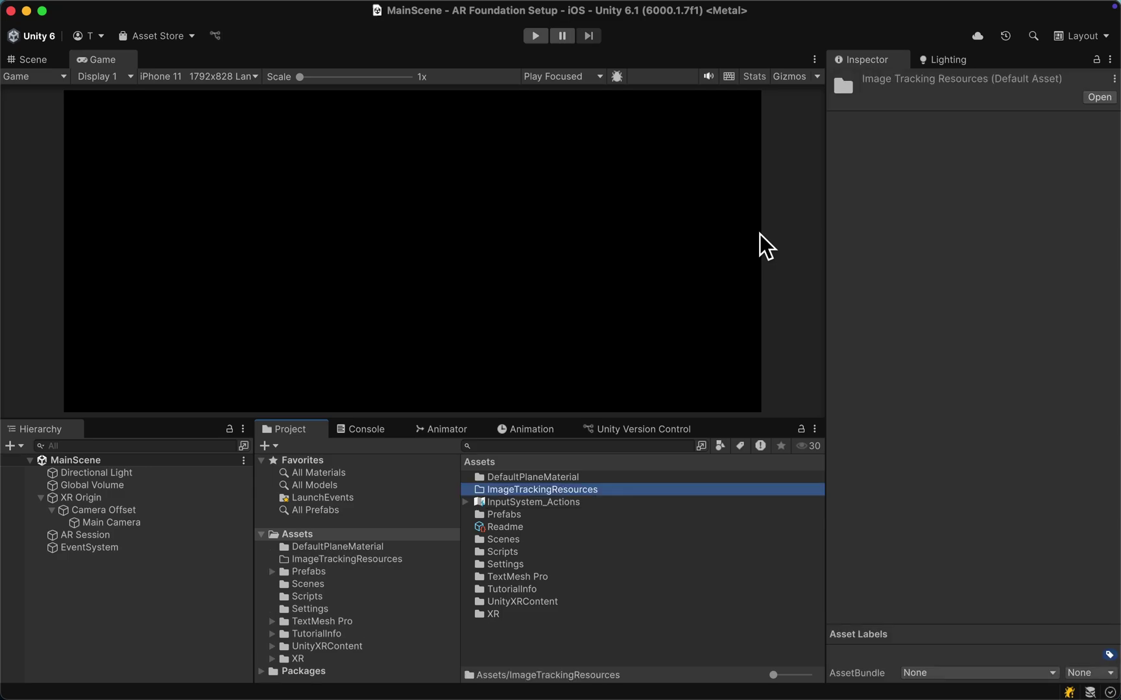
double_click(745, 490)
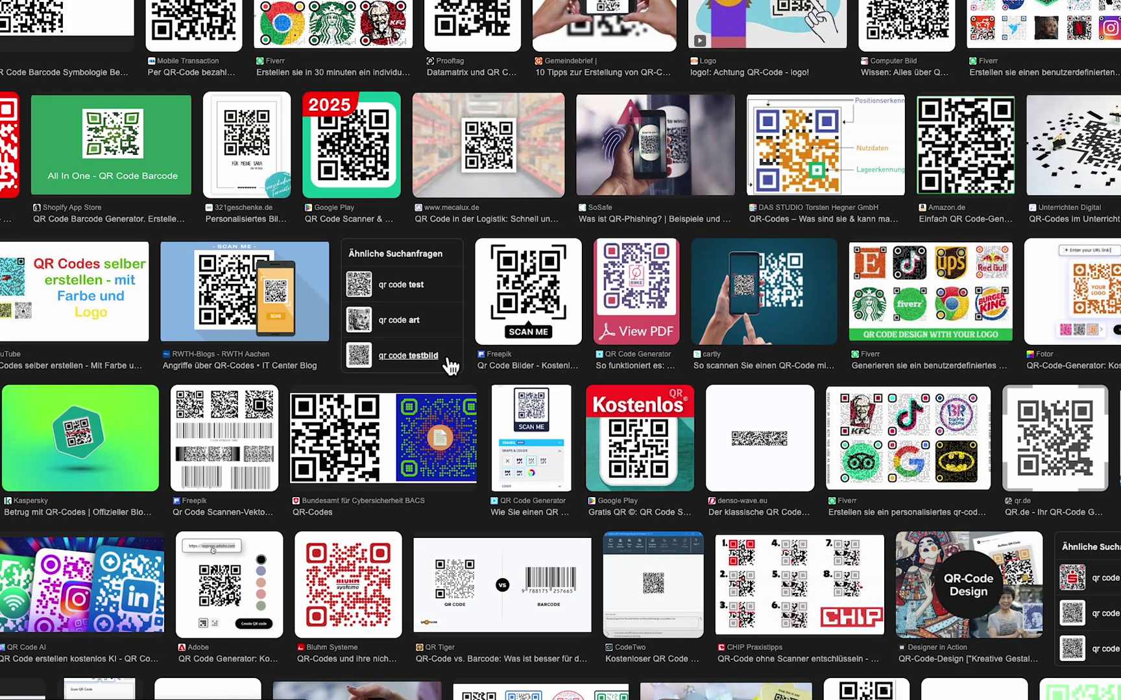
Step: Browse the QR code image search results for examples of trackable images
scroll(454, 368, "down", 3)
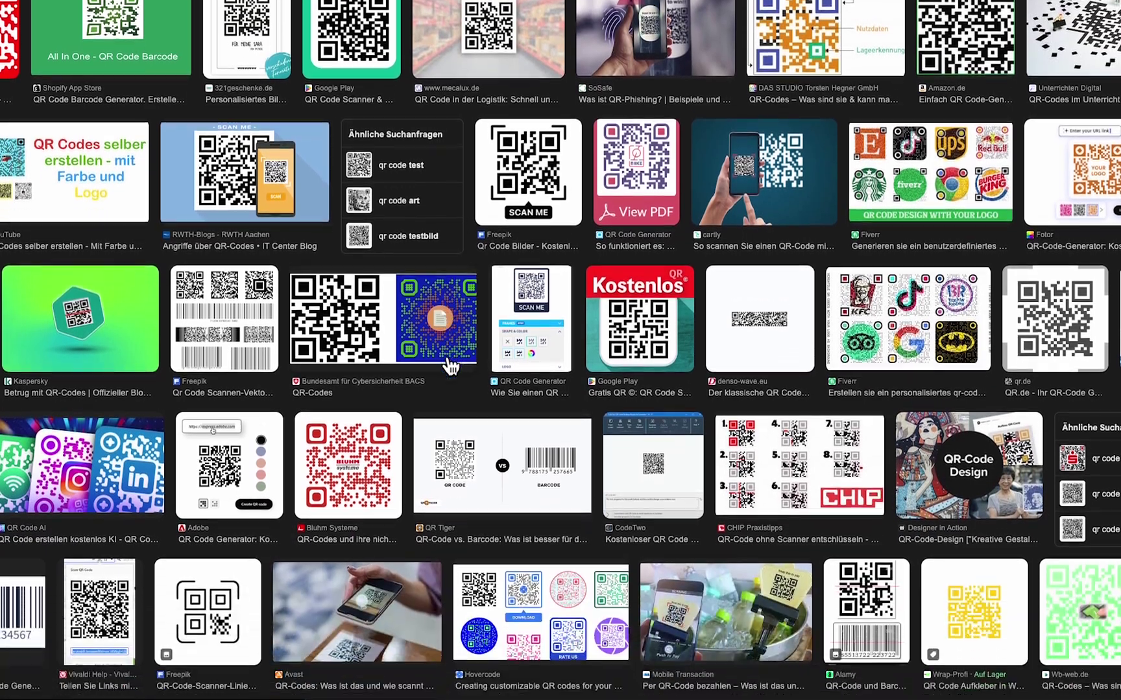
scroll(450, 367, "down", 9)
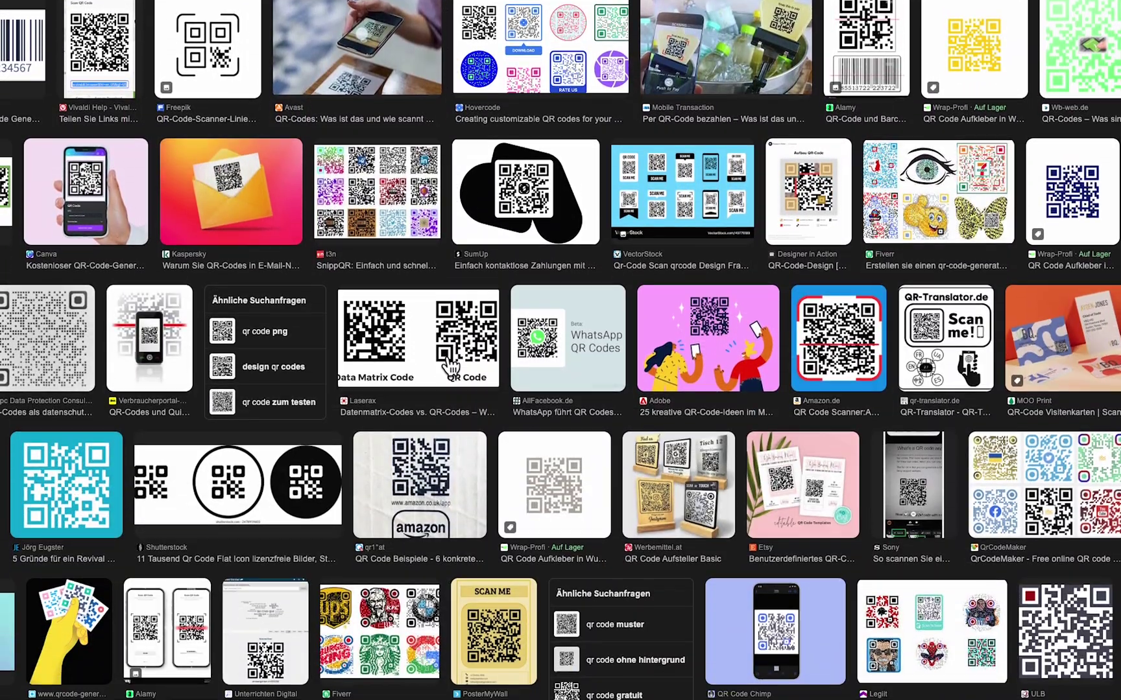
scroll(449, 367, "down", 3)
scroll(767, 431, "down", 14)
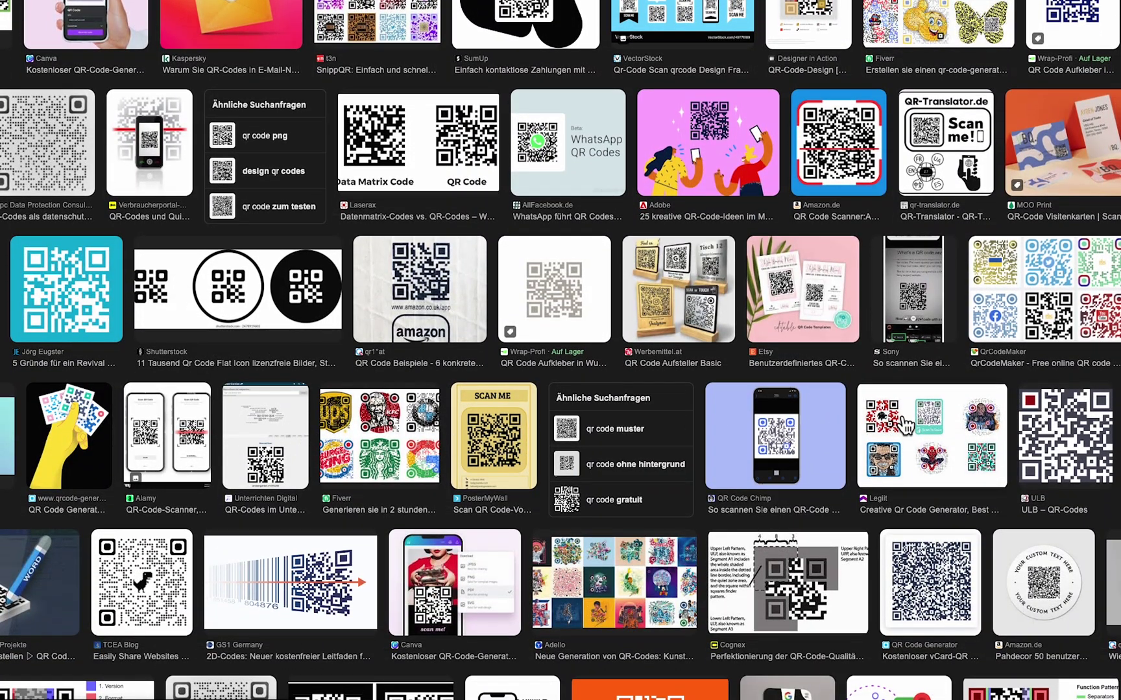
scroll(902, 428, "down", 10)
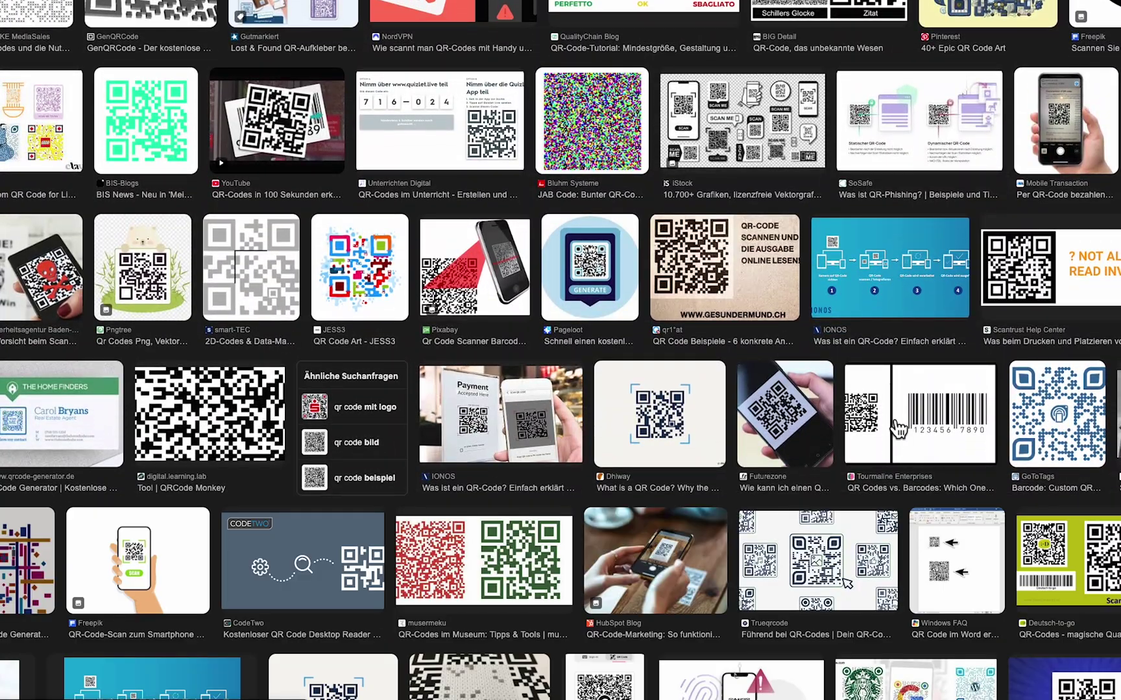
scroll(898, 428, "down", 7)
scroll(892, 425, "down", 1)
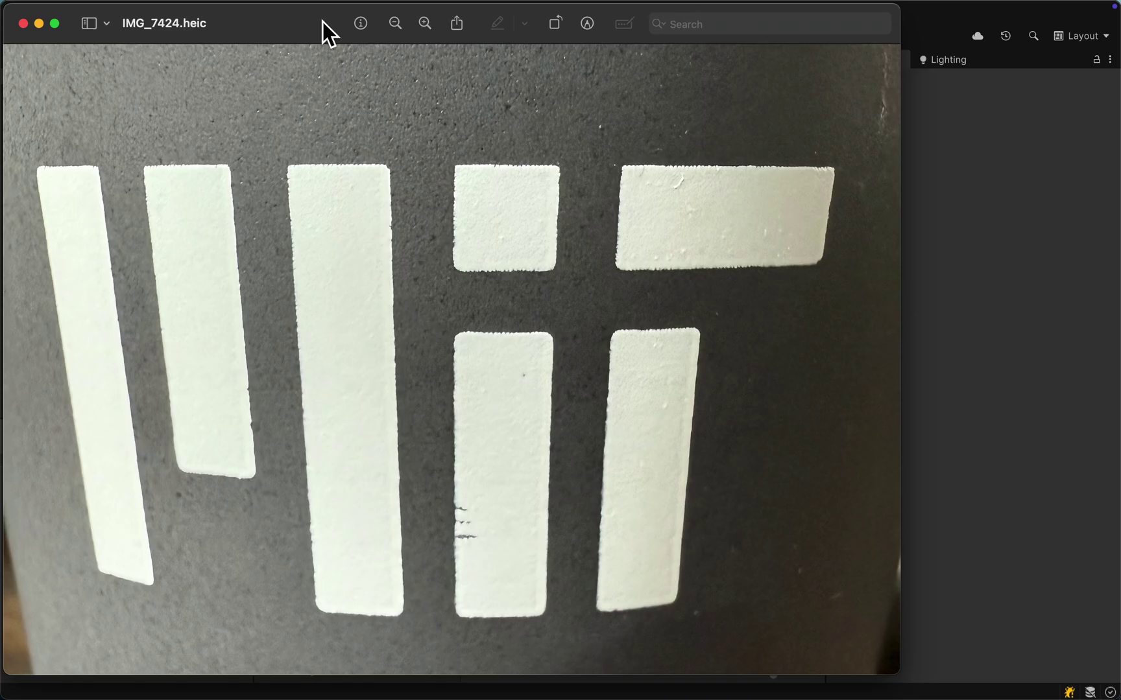
Step: Export the photo IMG_7424.heic as the JPEG file IMG_7424.jpg in the Downloads folder
mouse_move(203, 5)
left_click(107, 9)
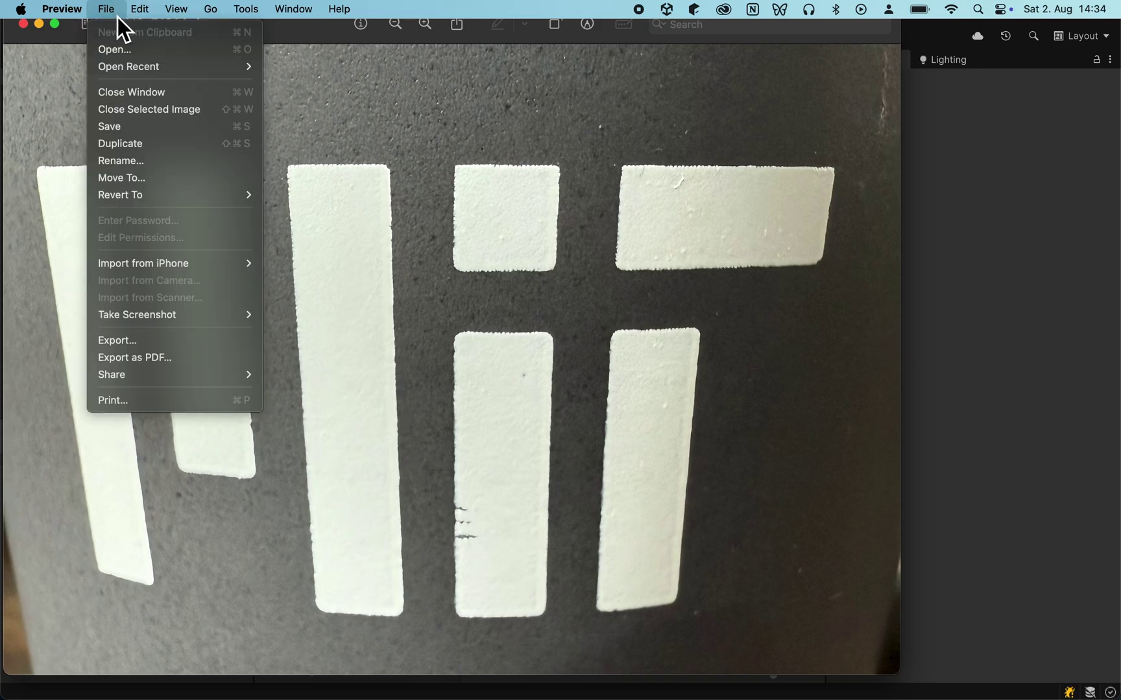
left_click(157, 347)
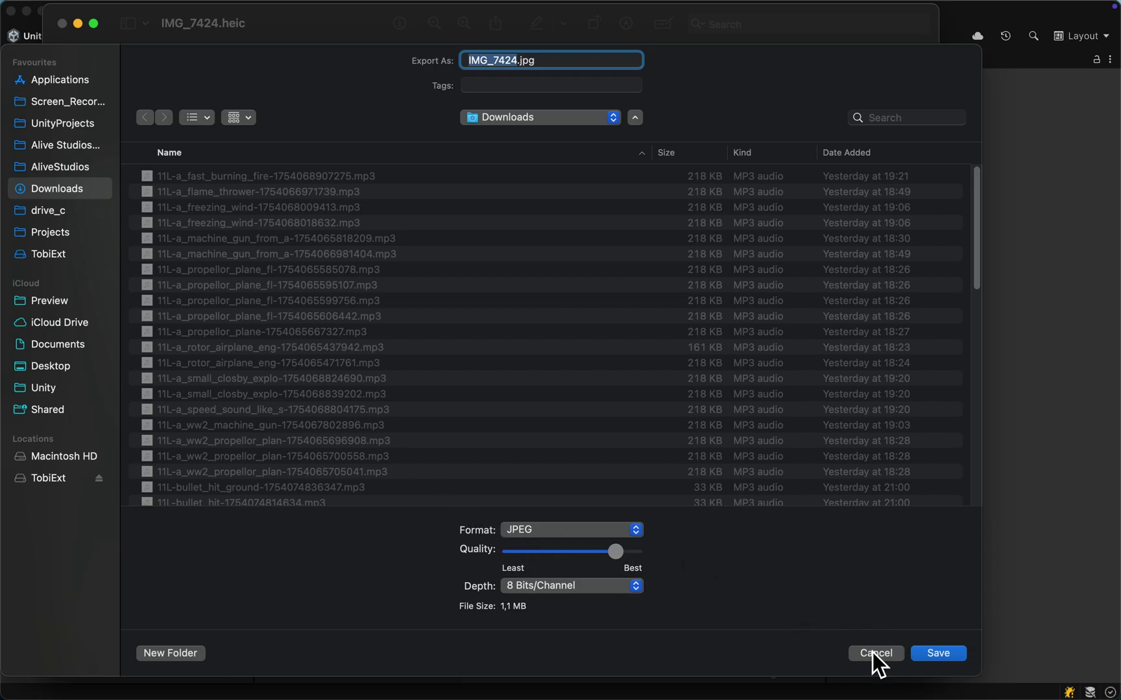
left_click(932, 661)
Step: Switch back to Unity and import IMG_7424.jpg from Downloads into the ImageTrackingResources folder
left_click(974, 626)
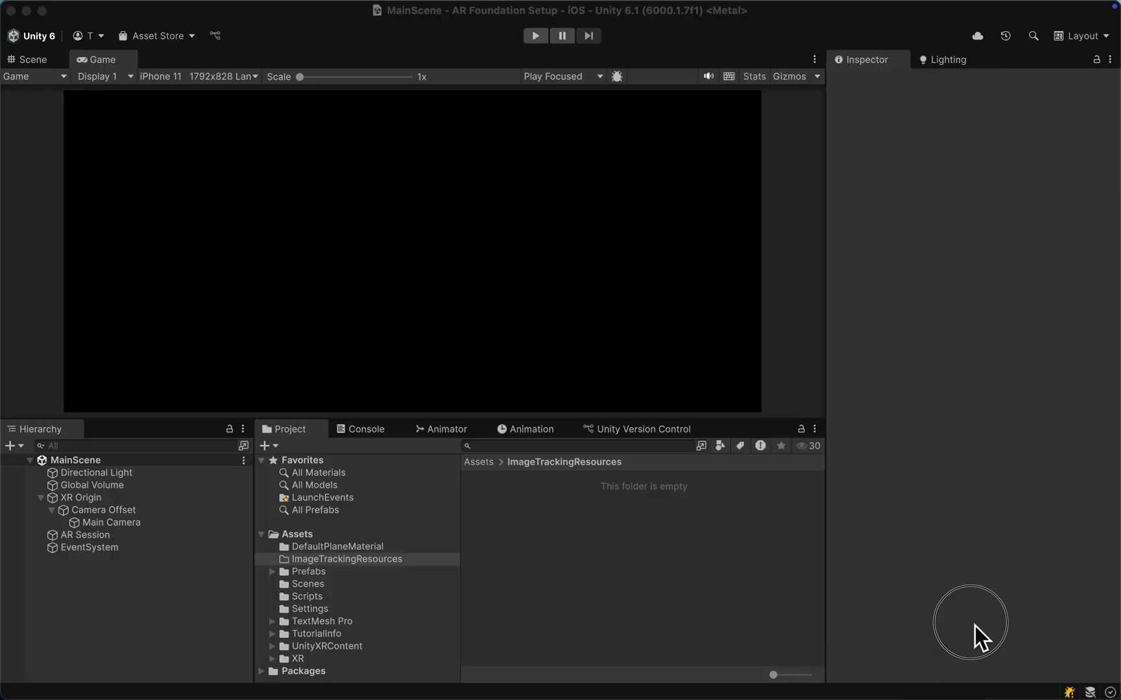
left_click(911, 669)
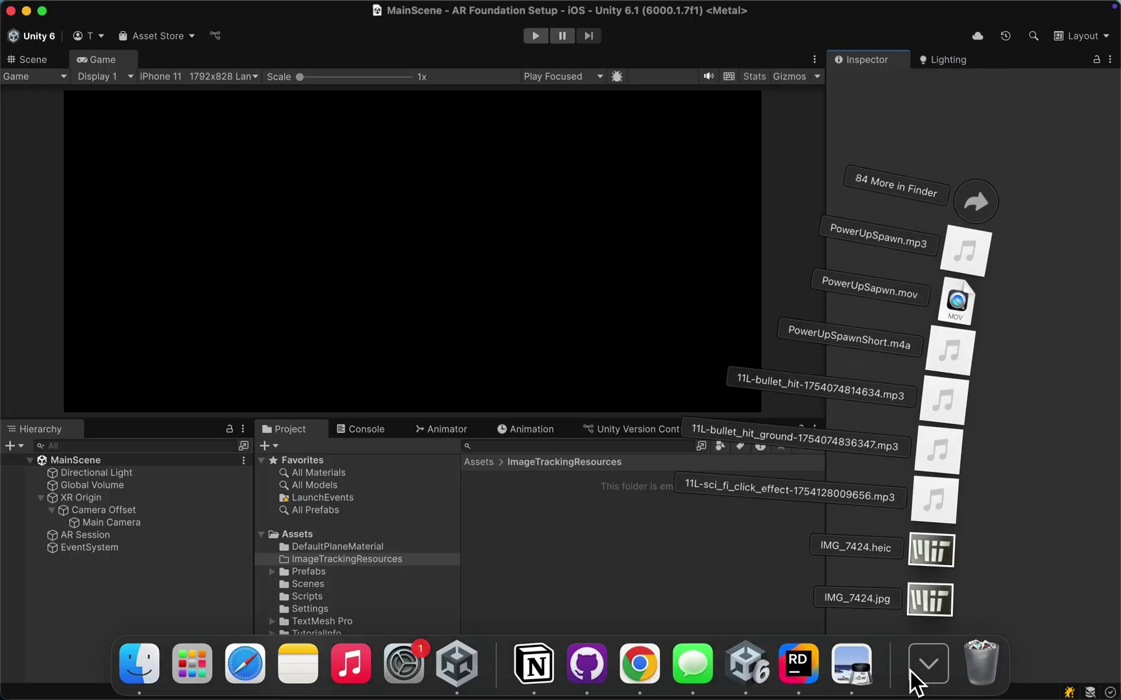
left_click_drag(918, 599, 724, 516)
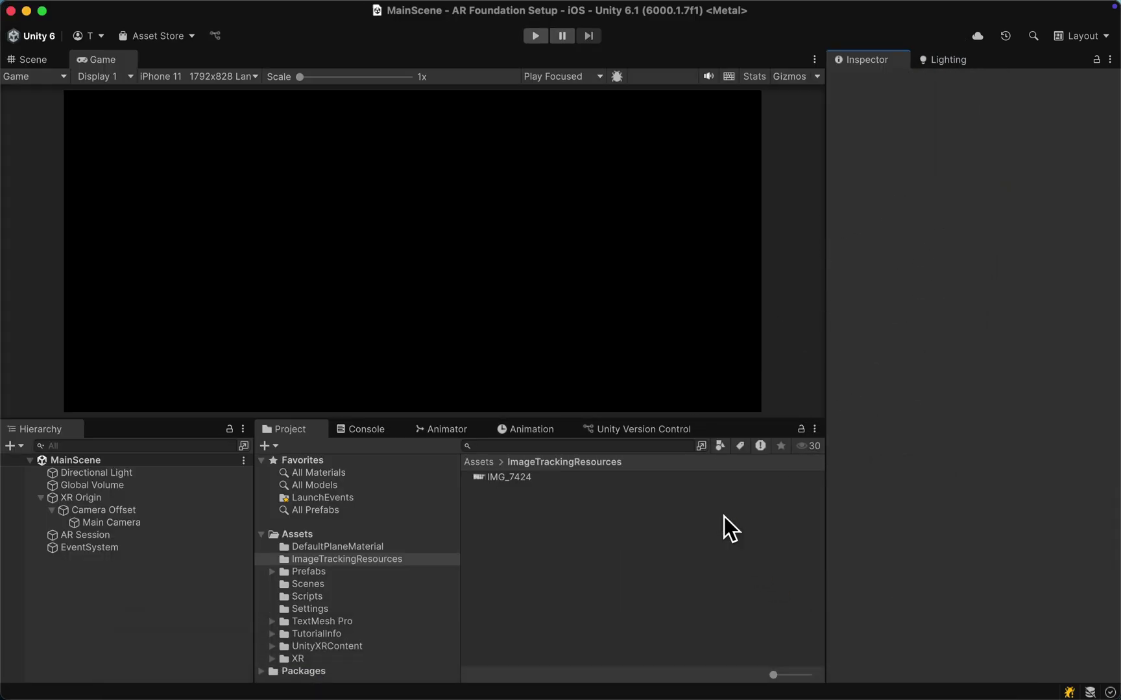
Step: Create a subfolder named TrackedImageJPG in ImageTrackingResources and move the IMG_7424 image into it
left_click(564, 481)
right_click(565, 483)
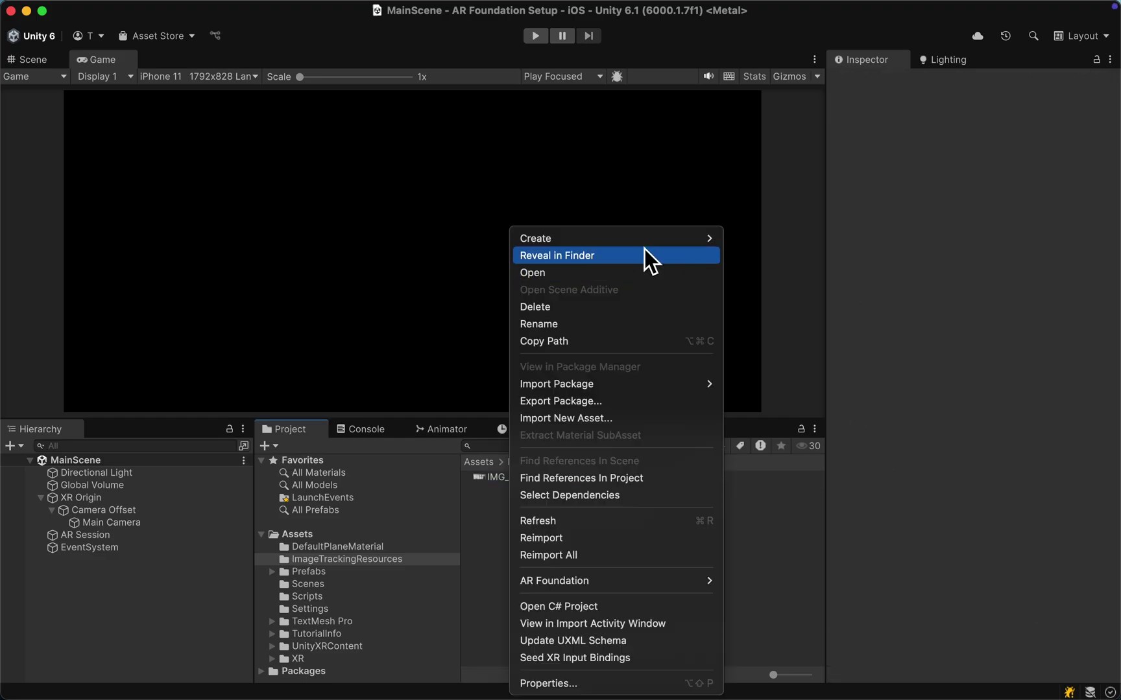
mouse_move(645, 242)
left_click(756, 237)
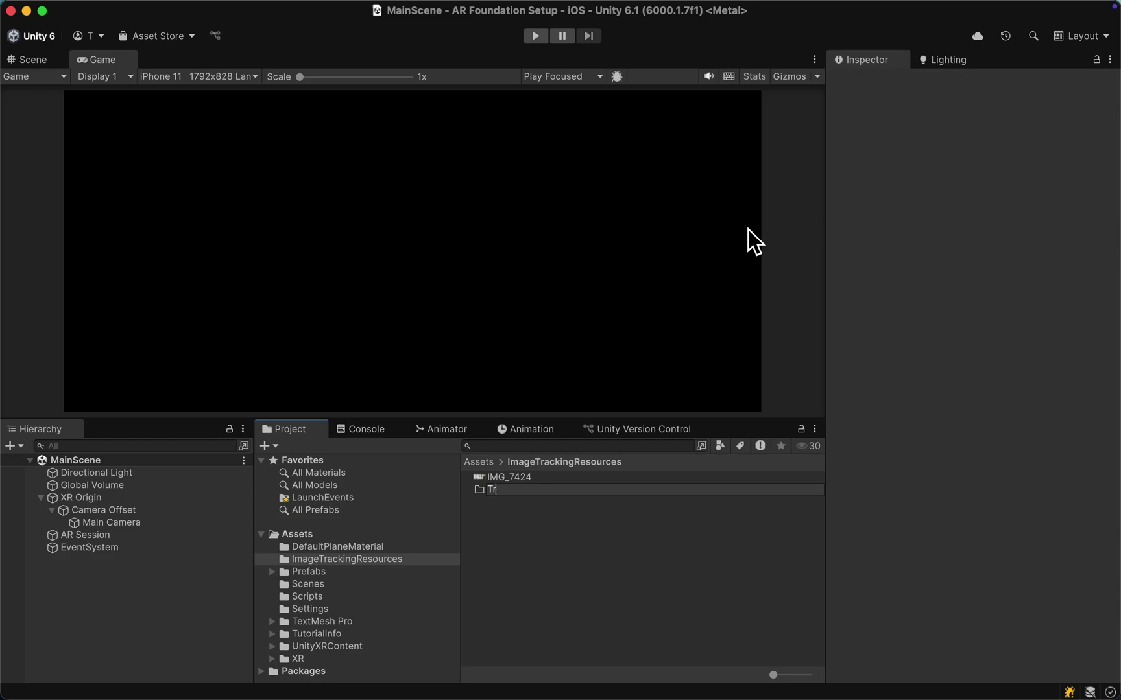
type("TrackedImageJPG")
key("Return")
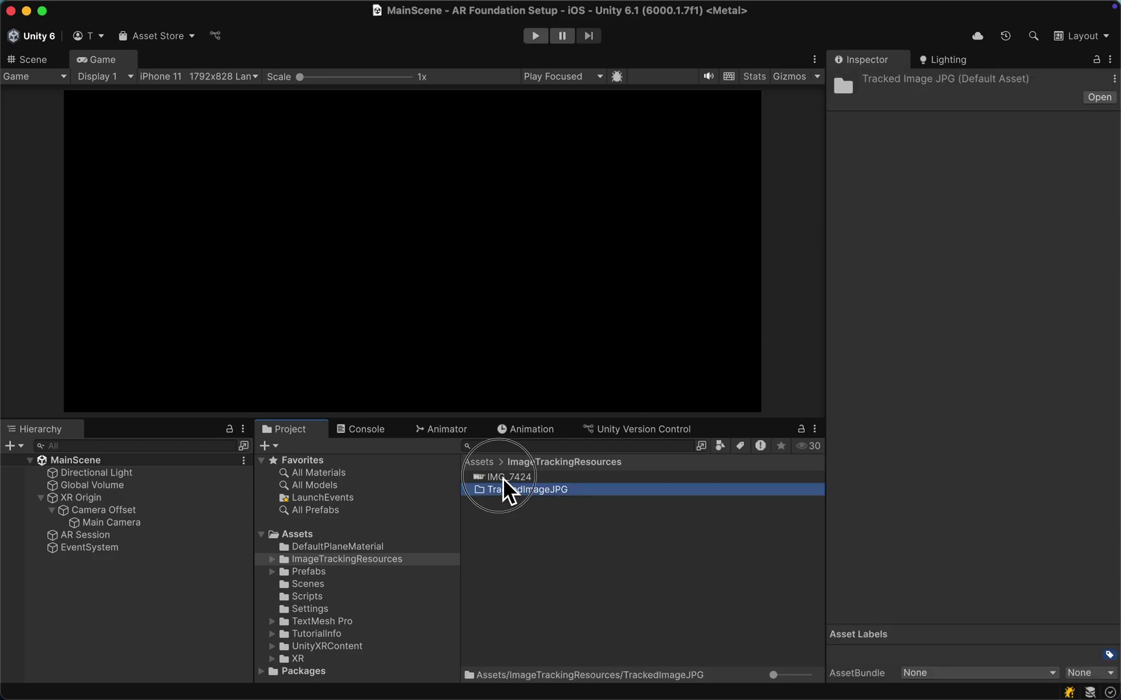
left_click_drag(504, 478, 523, 490)
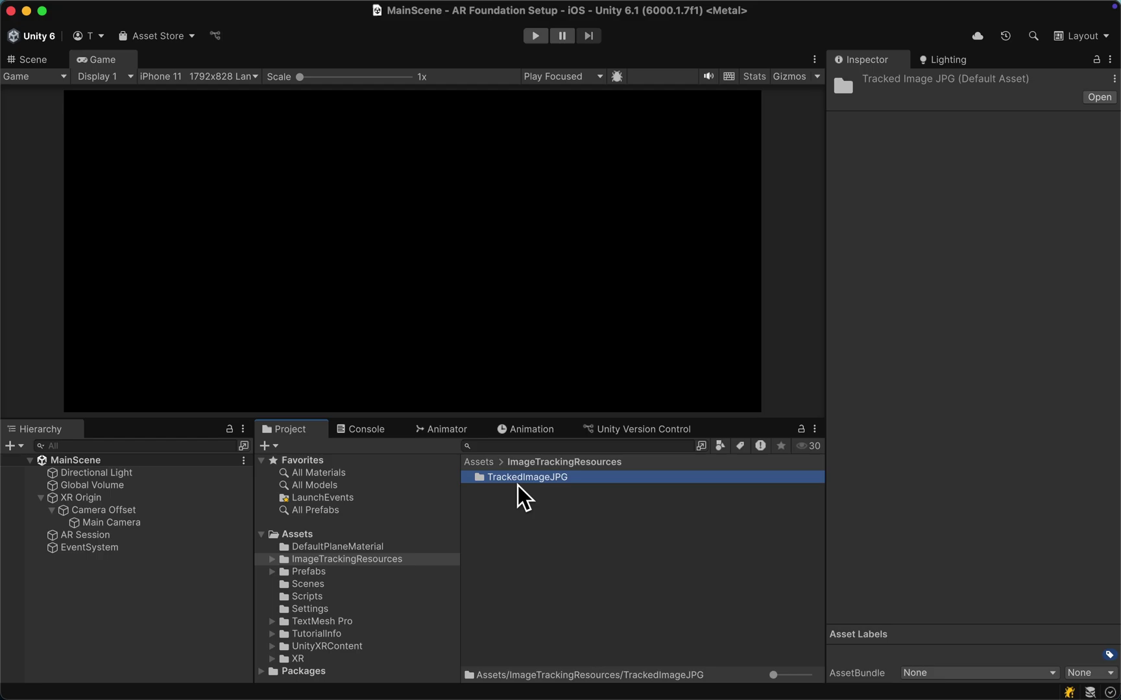
Step: Create an XR Reference Image Library in ImageTrackingResources, keeping the default name ReferenceImageLibrary
right_click(518, 485)
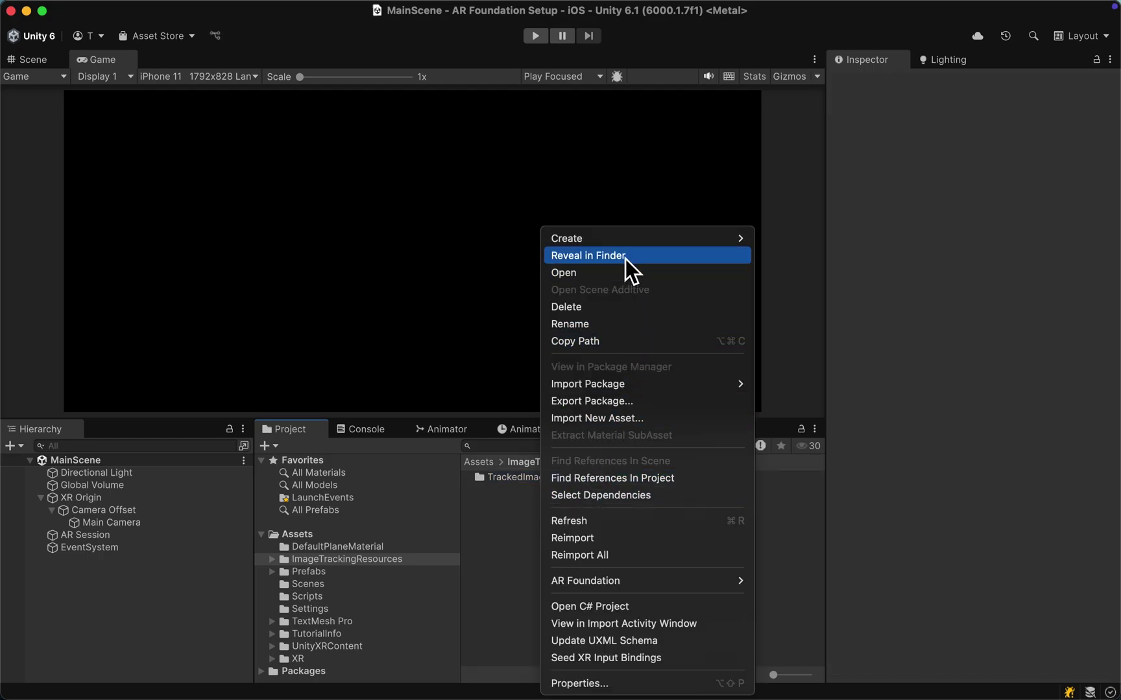
mouse_move(620, 241)
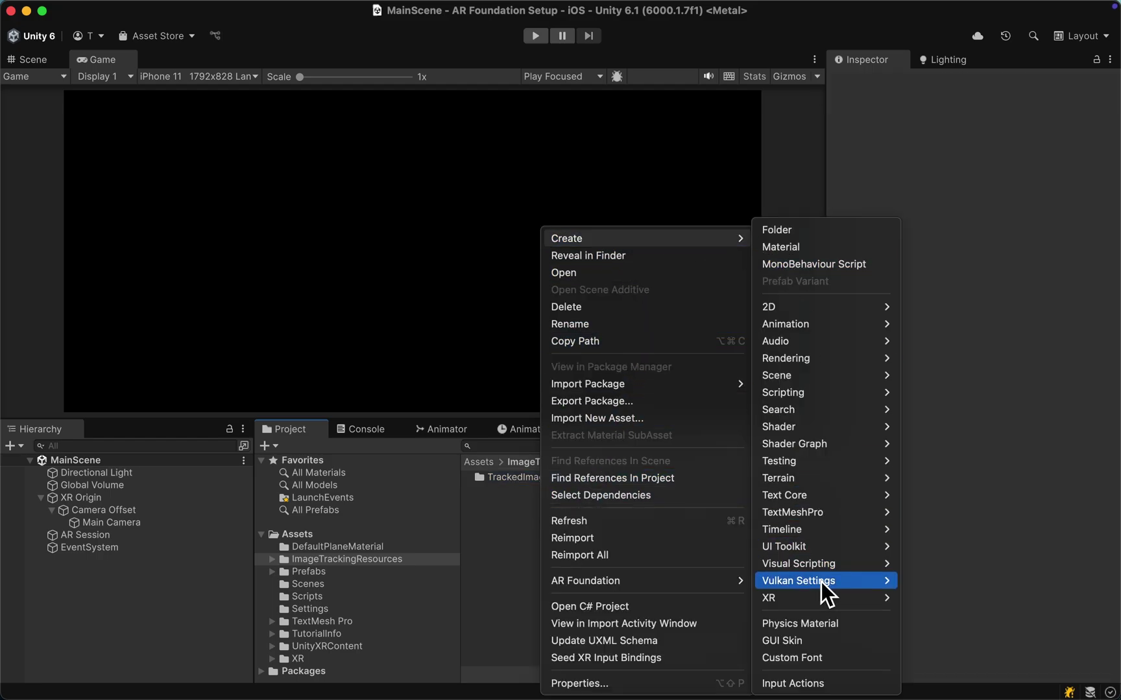
mouse_move(819, 603)
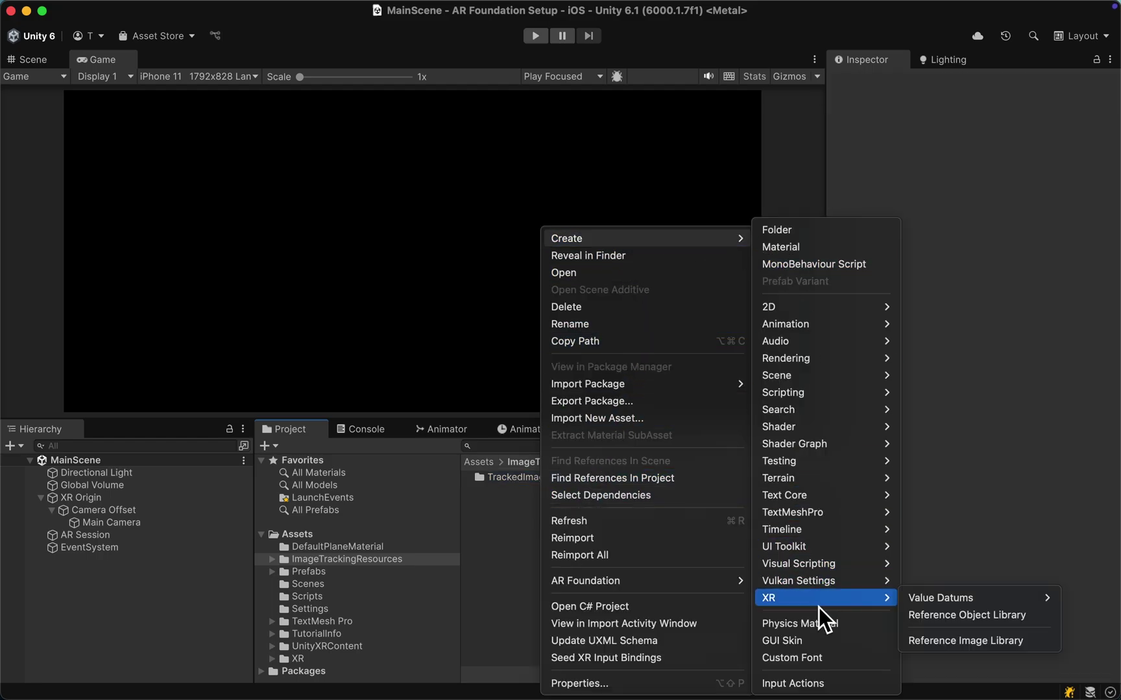
left_click(953, 645)
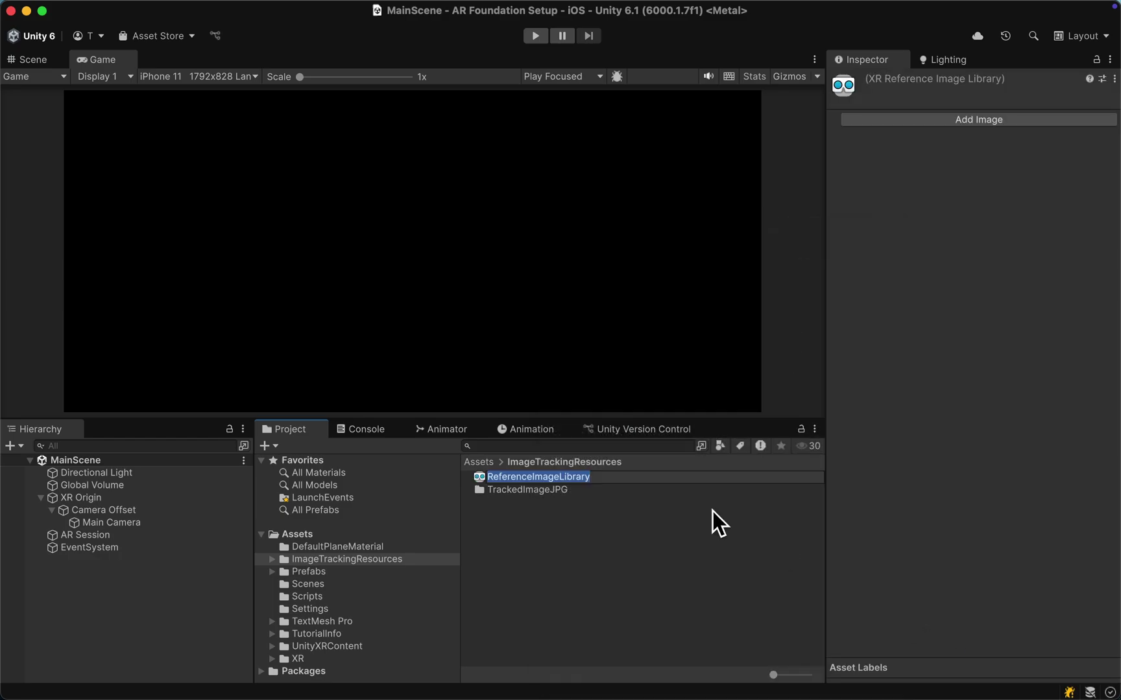
key("Return")
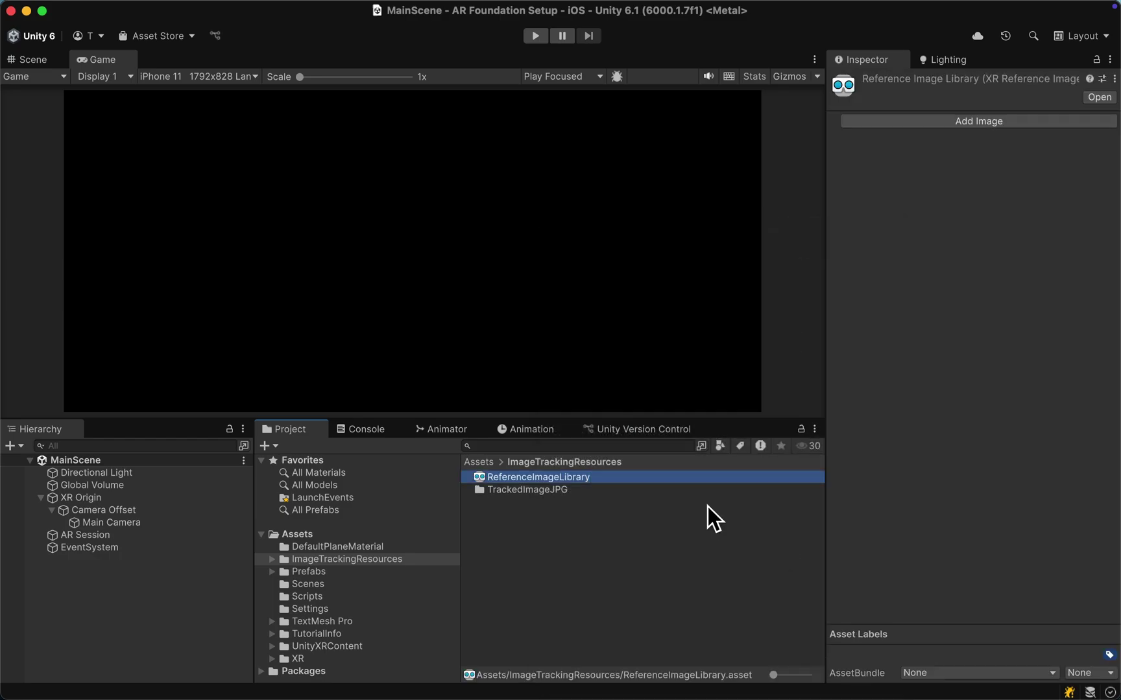
Step: Add an image entry to ReferenceImageLibrary and, with the Inspector locked on it, assign IMG_7424 from TrackedImageJPG as its texture
left_click(965, 123)
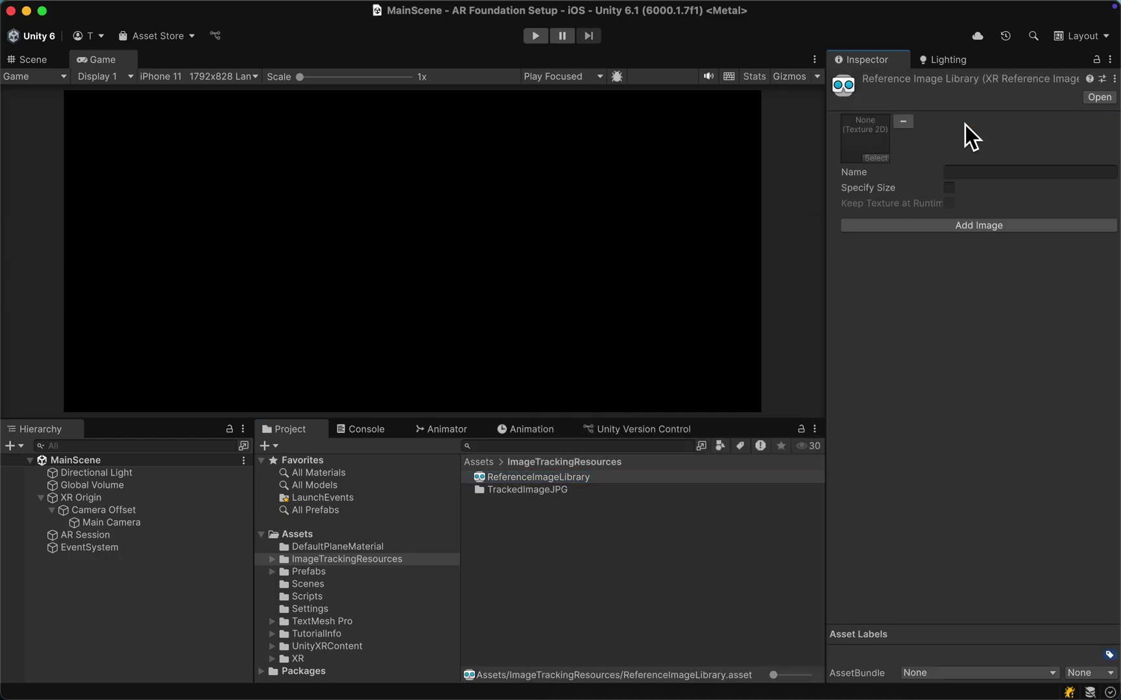
left_click(576, 495)
left_click(1096, 59)
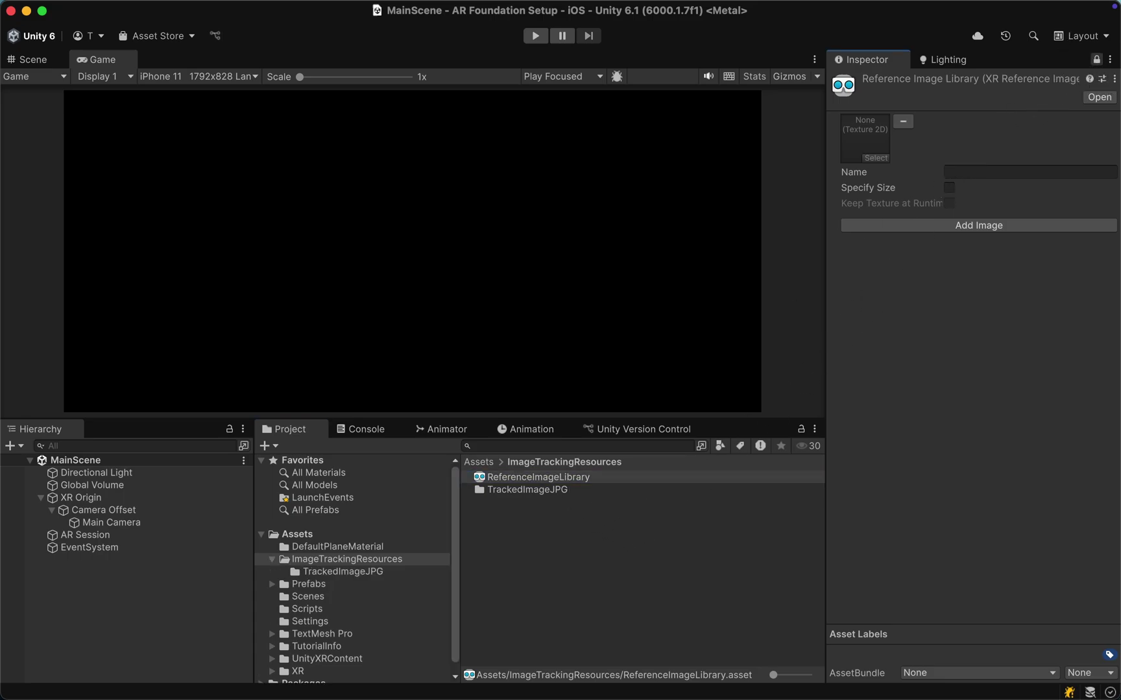
double_click(550, 492)
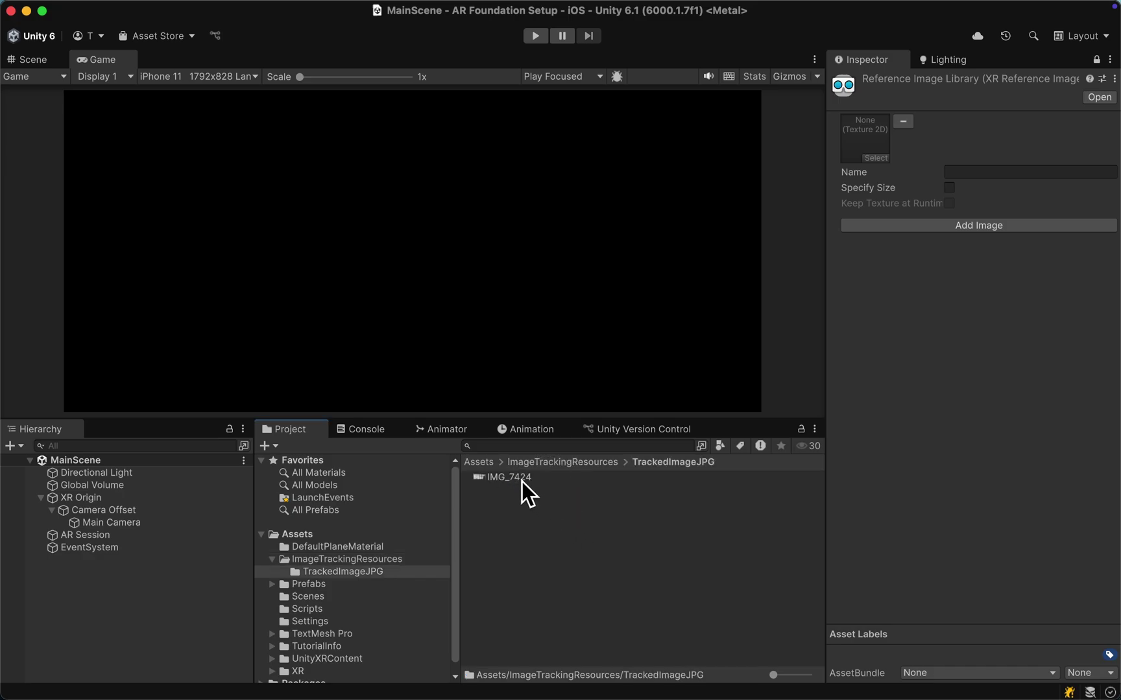
left_click_drag(522, 481, 868, 138)
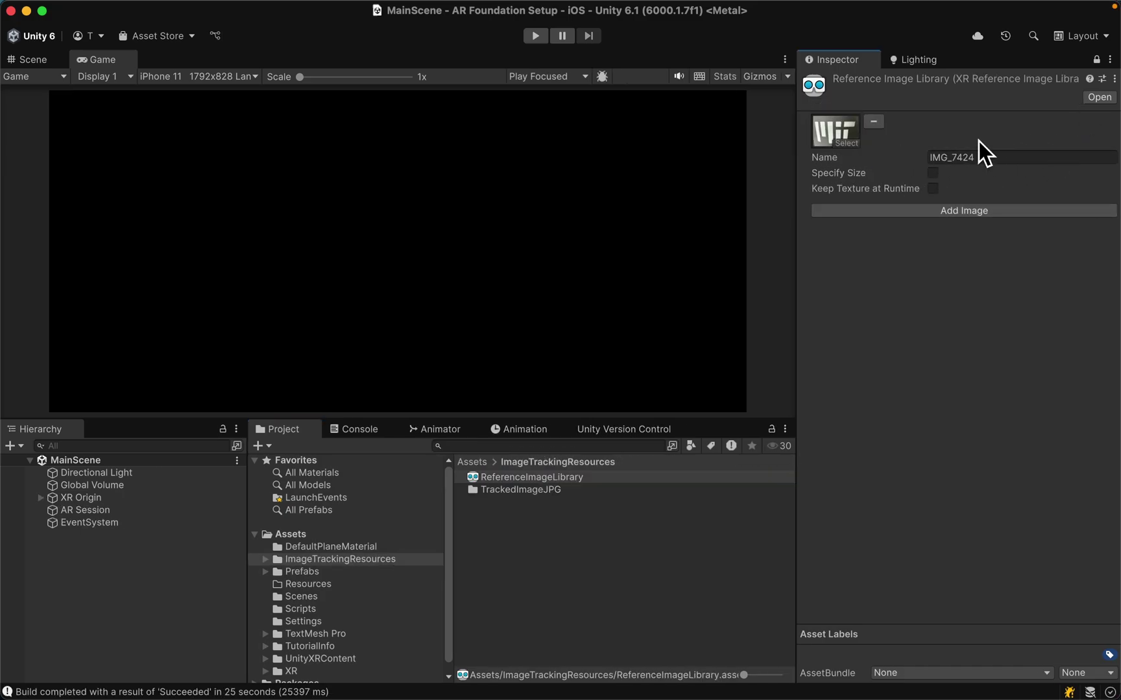
Step: Enable Specify Size for the reference image with a physical X size of 0.04 meters, and unlock the Inspector
left_click(934, 173)
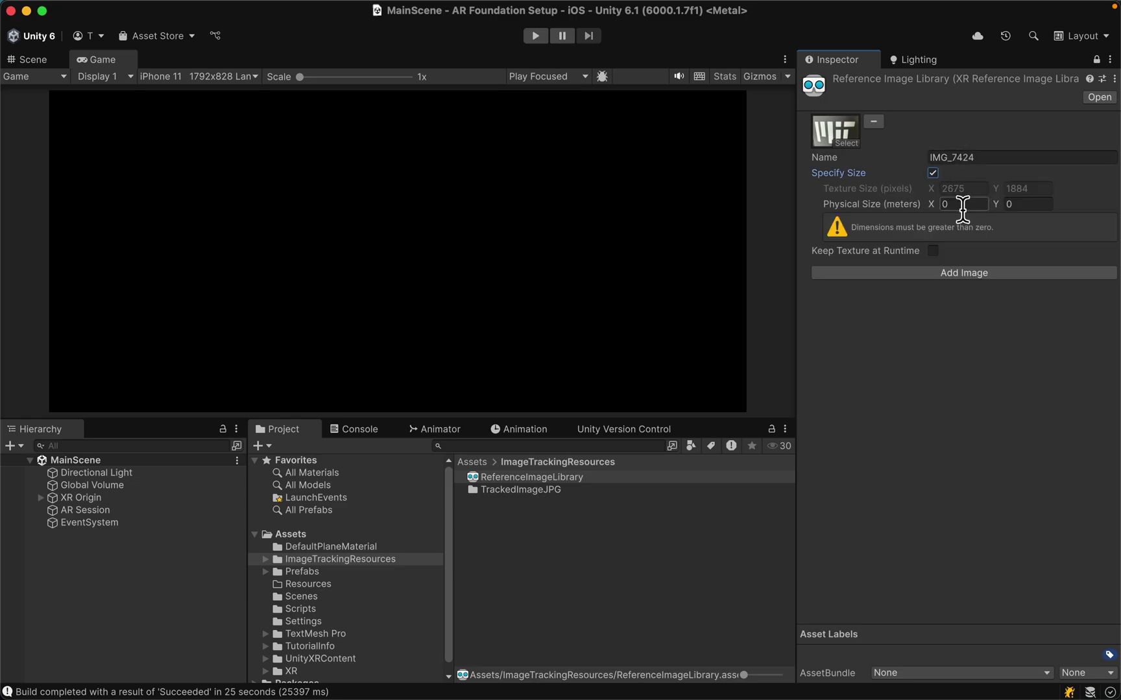
type(".04")
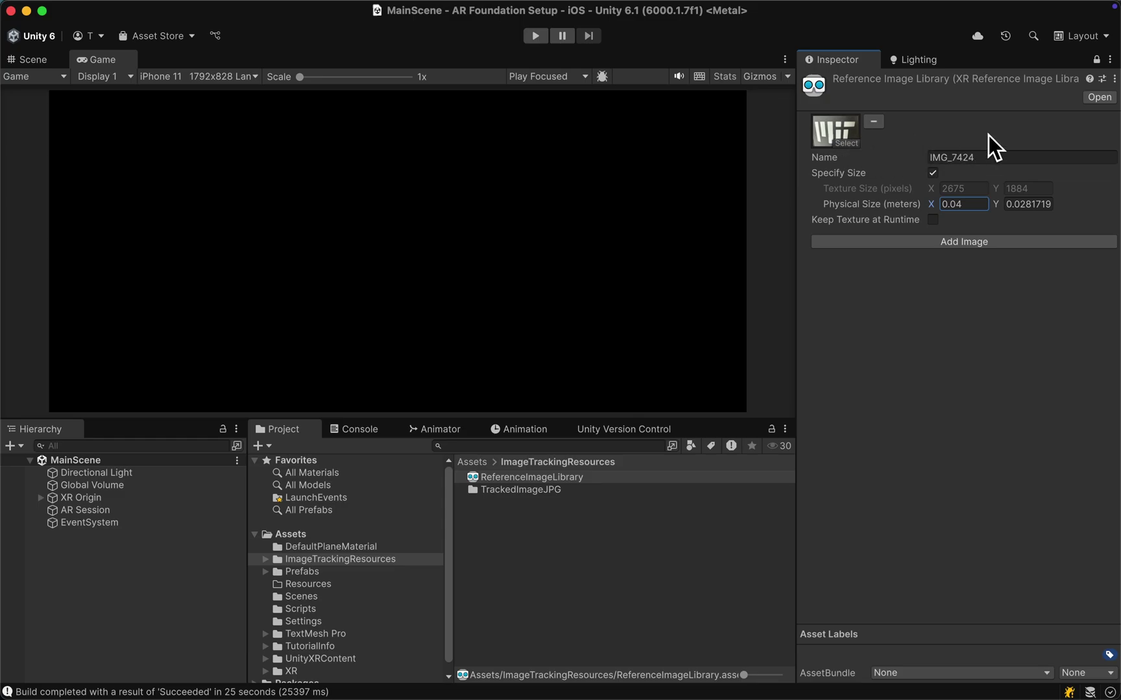
left_click(1097, 59)
left_click(653, 529)
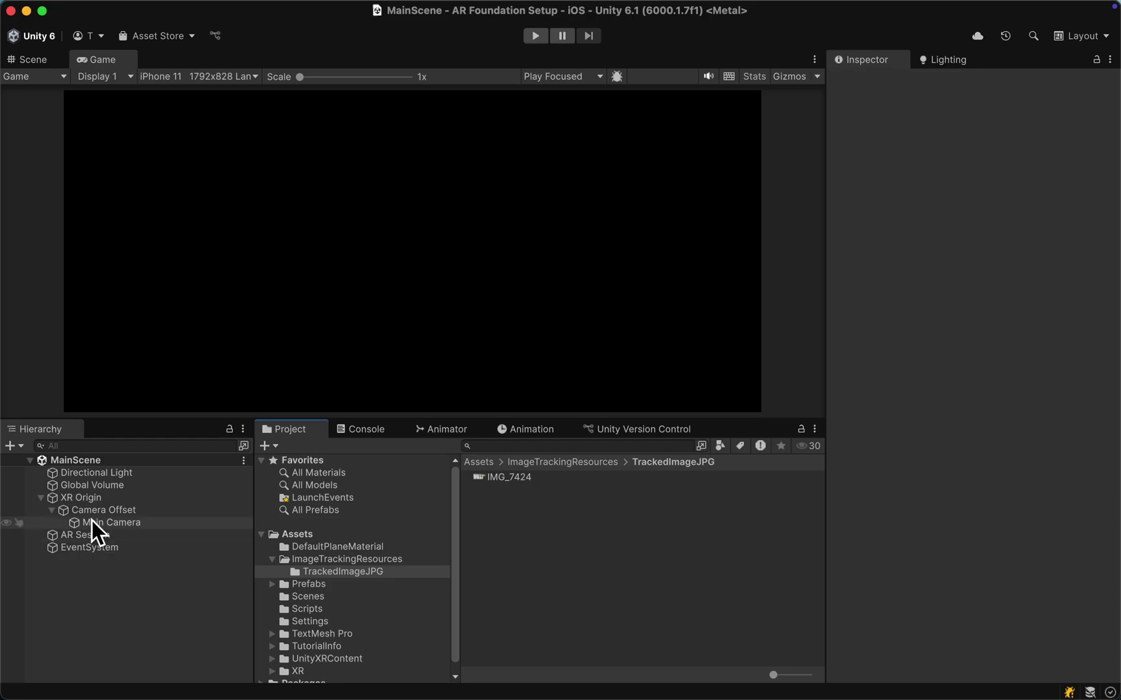
Step: Add an AR Tracked Image Manager component to XR Origin and assign ReferenceImageLibrary as its Serialized Library
left_click(90, 497)
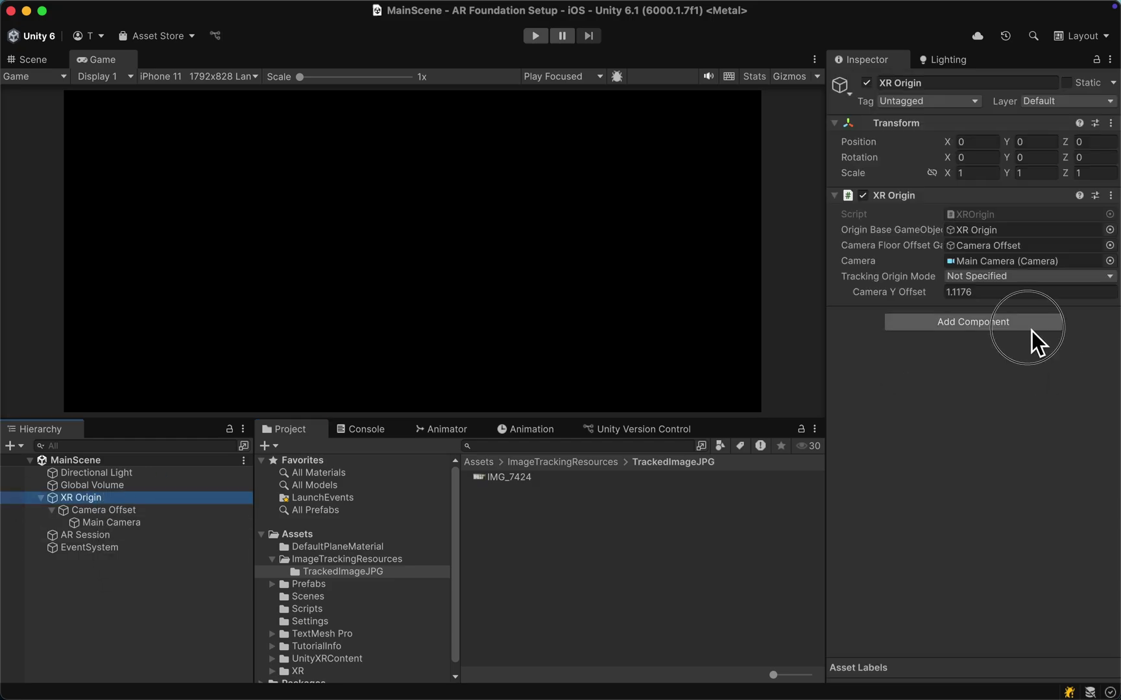
left_click(1031, 327)
type("image")
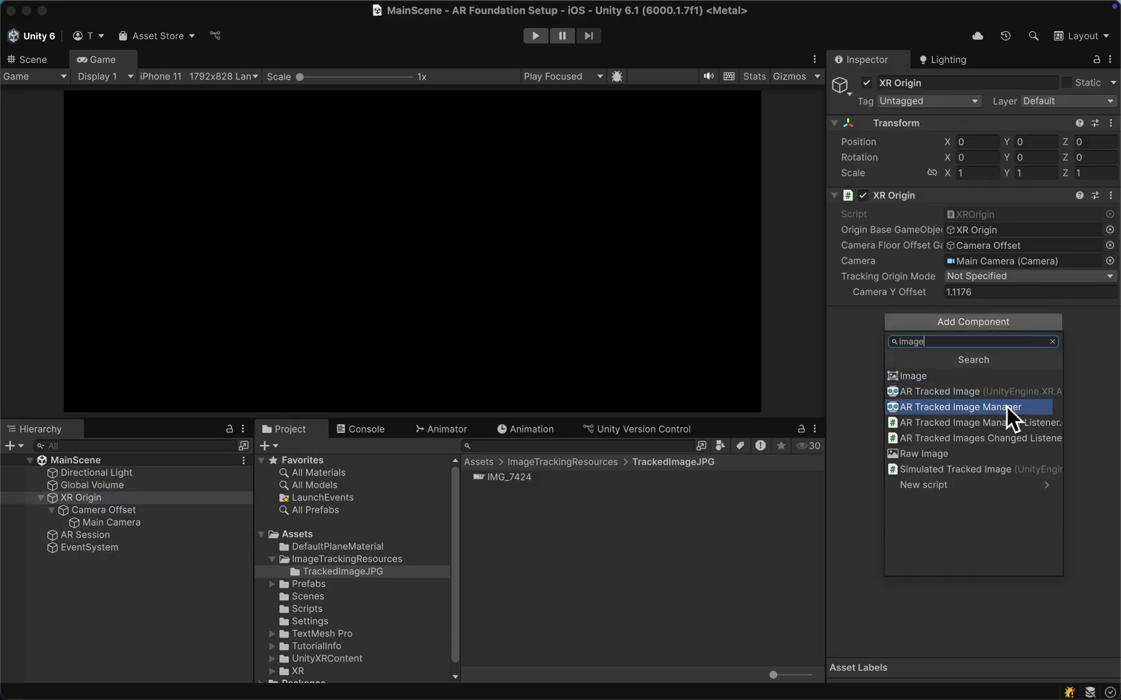
left_click(1007, 407)
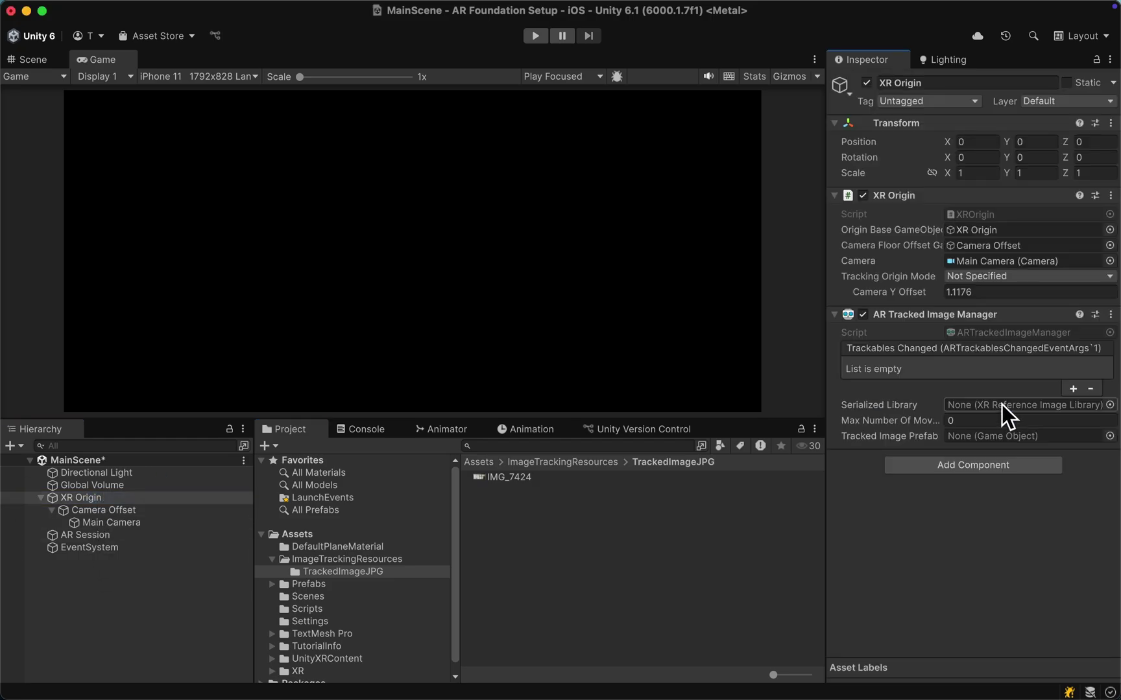
left_click(605, 460)
left_click_drag(531, 480, 977, 405)
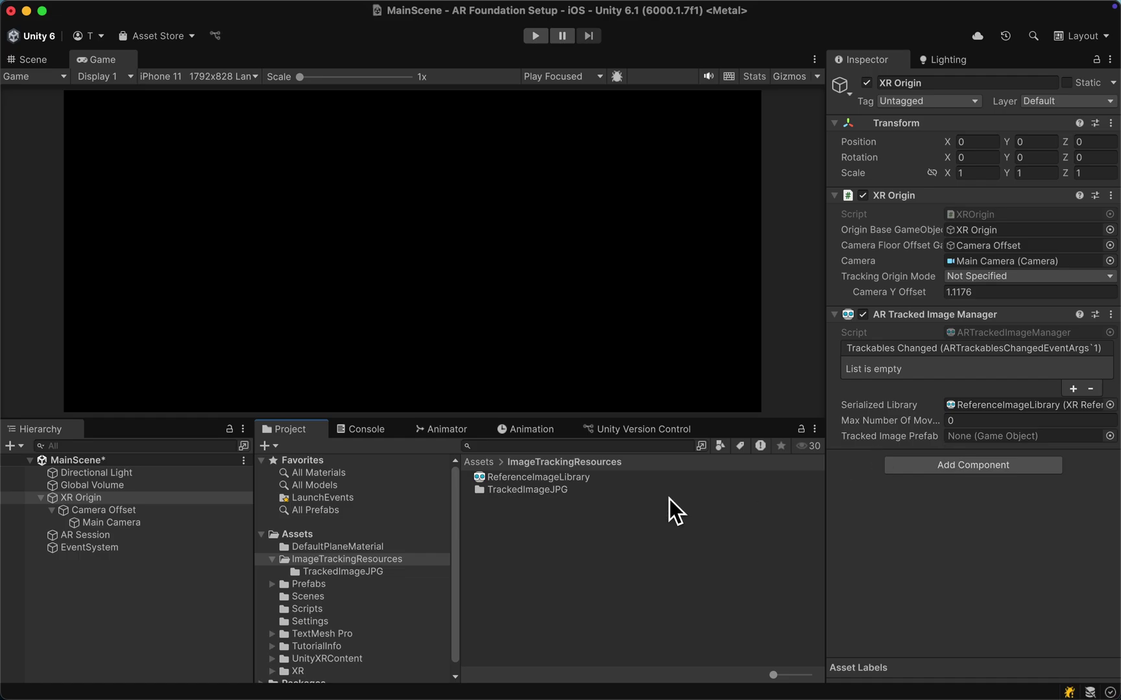
Step: Open DogPrefab_Parent from the Prefabs/Dog folder, examine the dog model in the Scene view, and return to MainScene
left_click(397, 587)
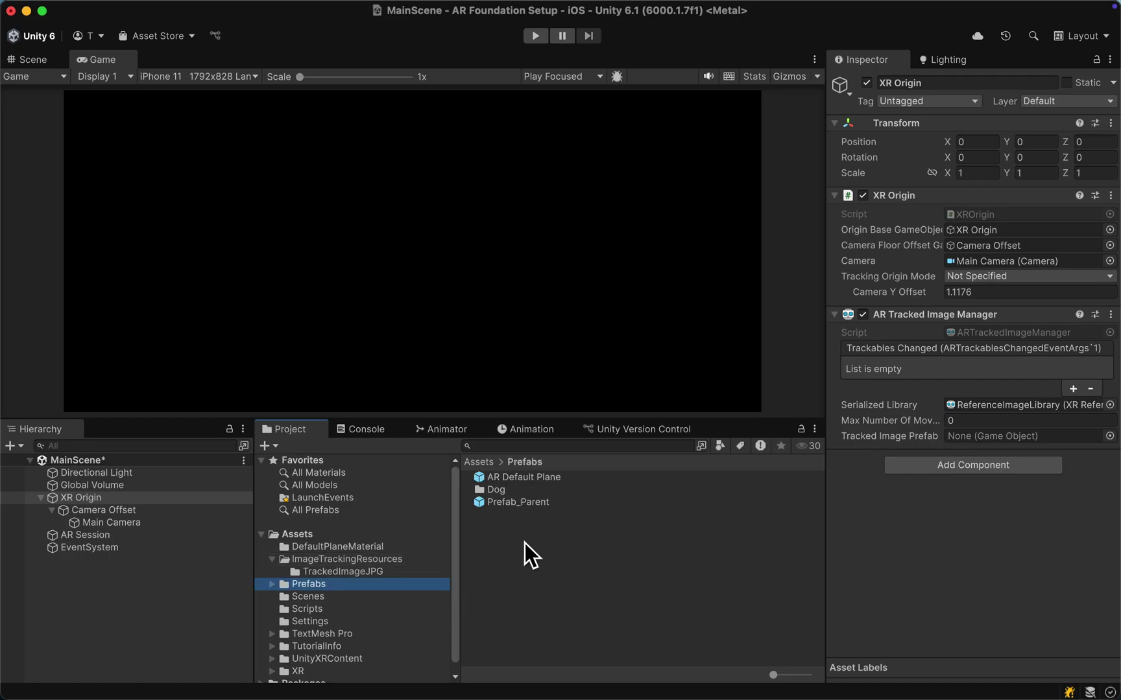
double_click(501, 493)
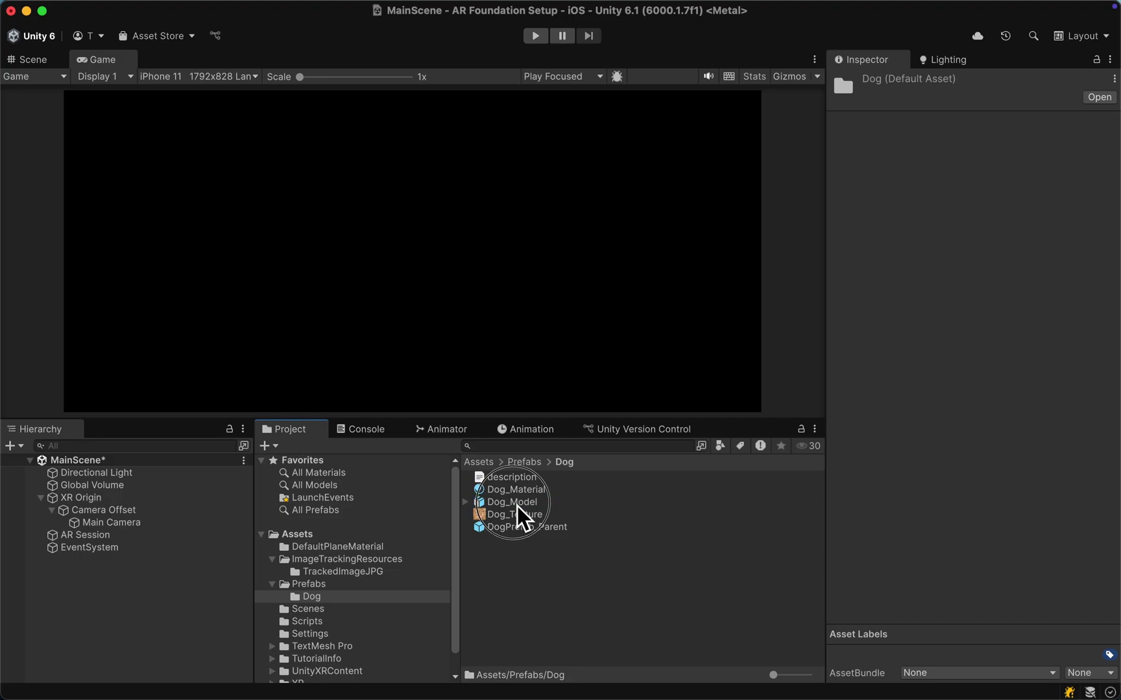
left_click(517, 503)
left_click(590, 527)
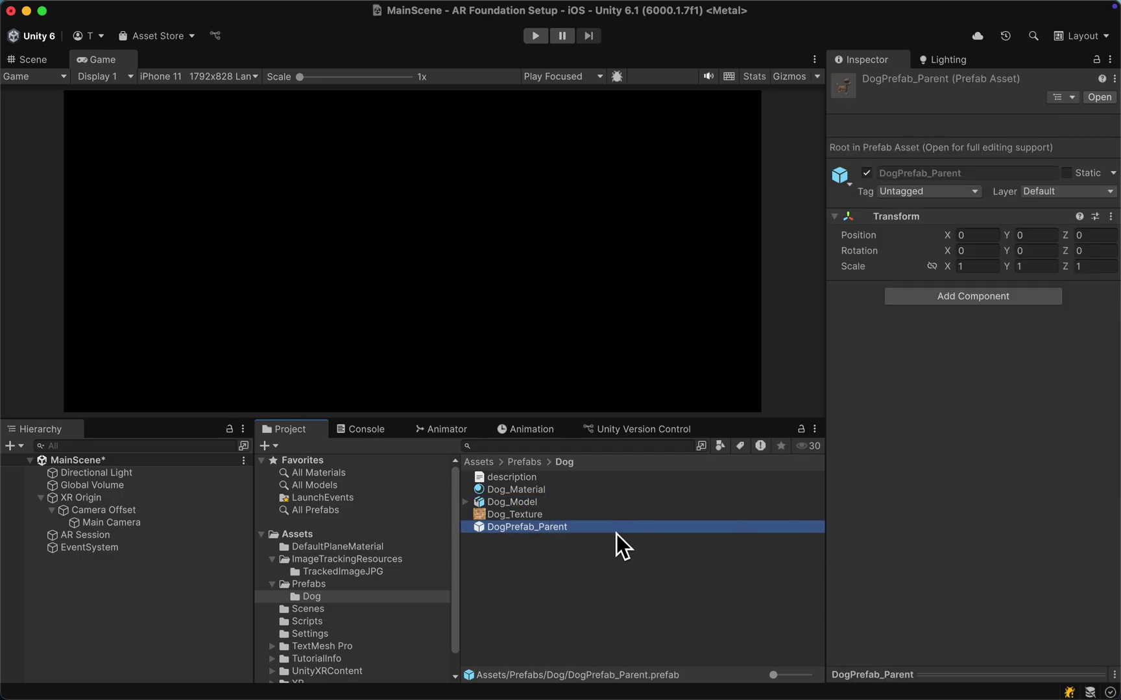
double_click(616, 532)
left_click(27, 61)
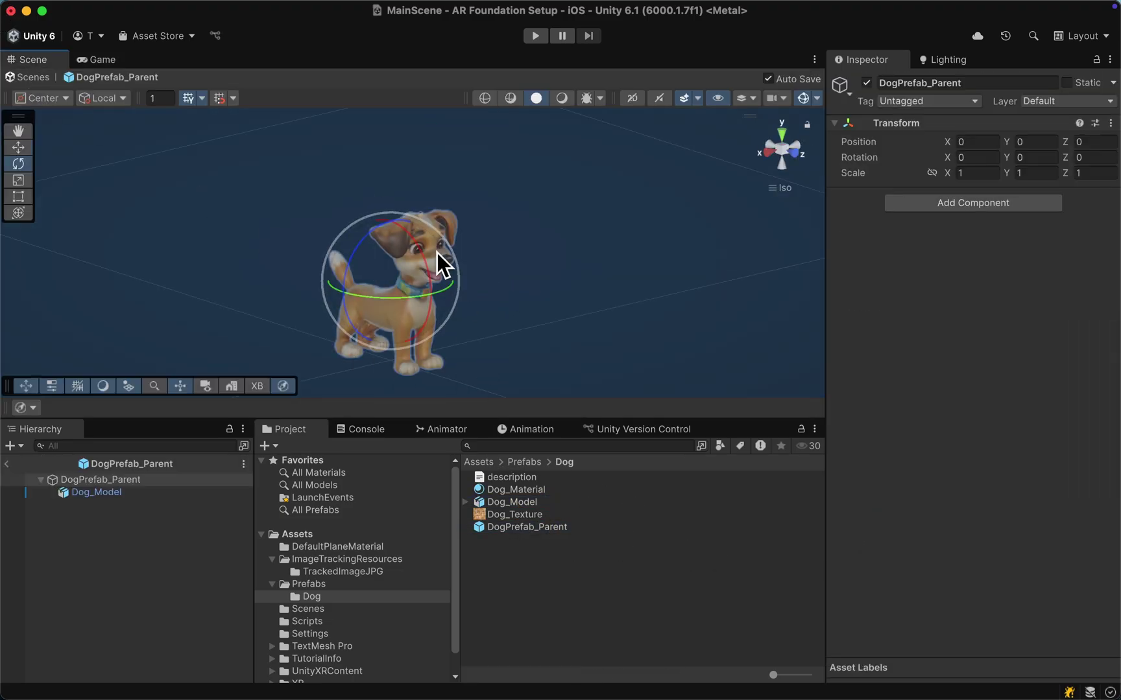
left_click(12, 465)
right_click(109, 603)
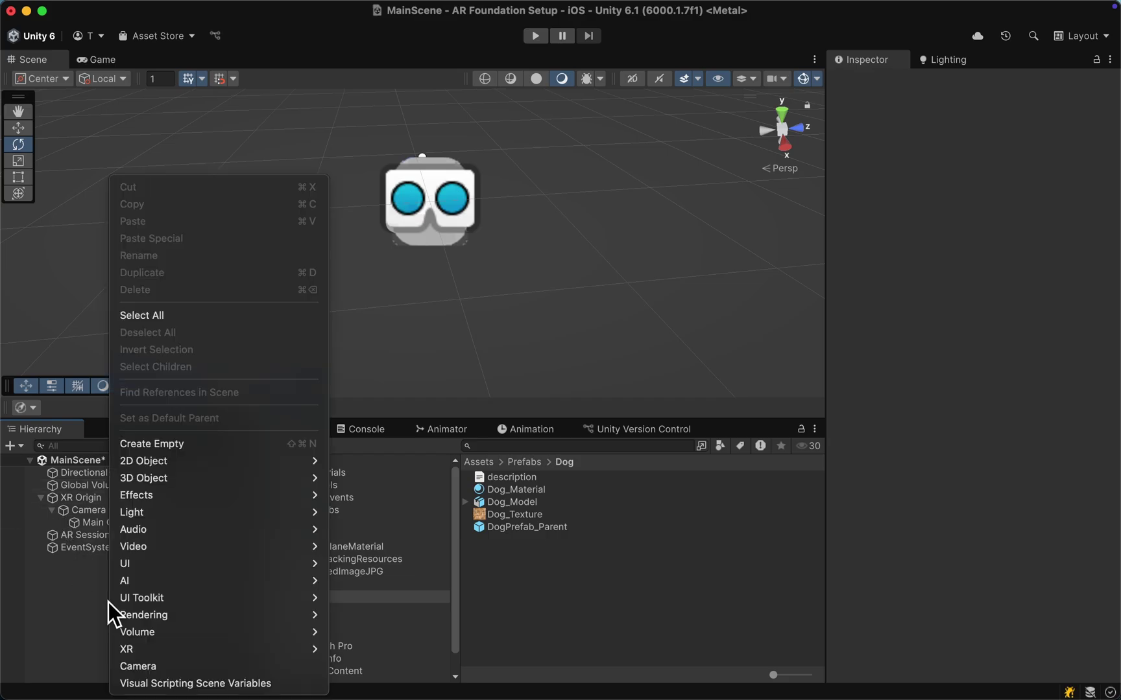
left_click(140, 640)
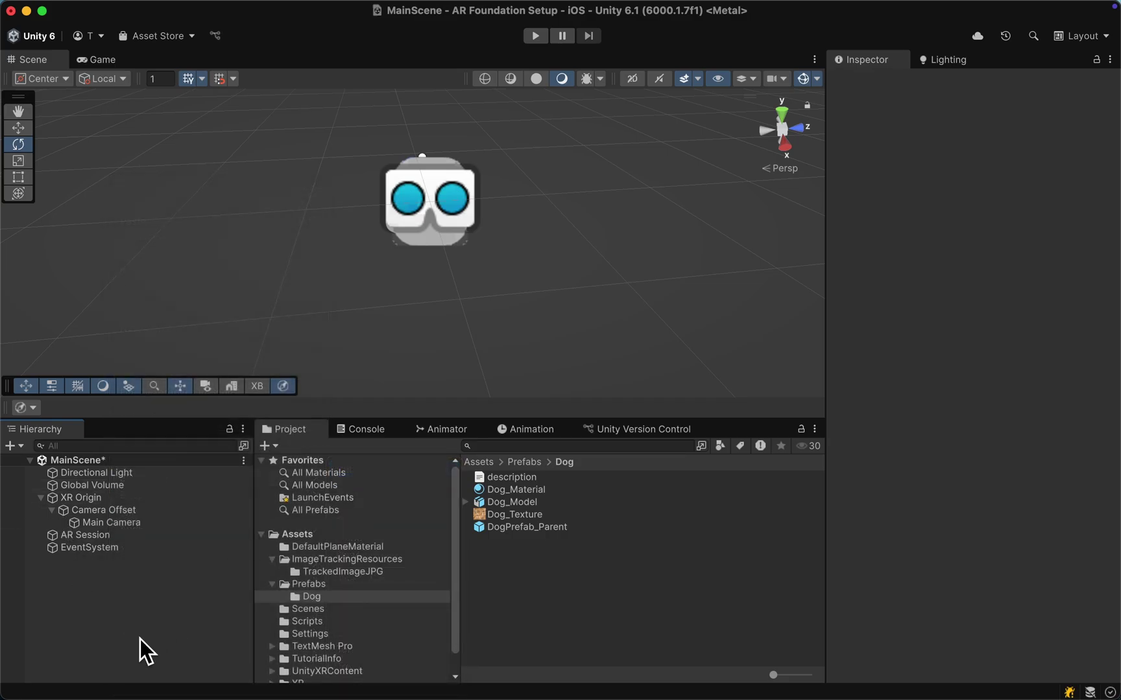
key("super+z")
key("super+z")
Step: On XR Origin's AR Tracked Image Manager, assign DogPrefab_Parent as the Tracked Image Prefab and set the maximum number of moving images to 1
left_click(105, 498)
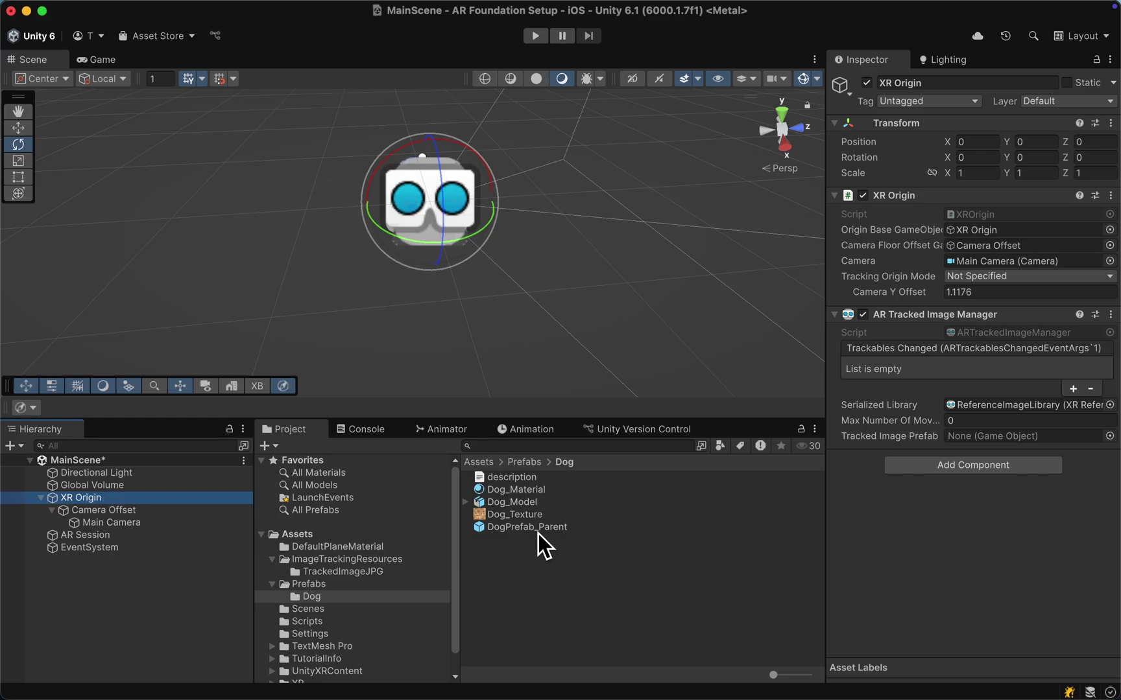
left_click_drag(536, 531, 1032, 434)
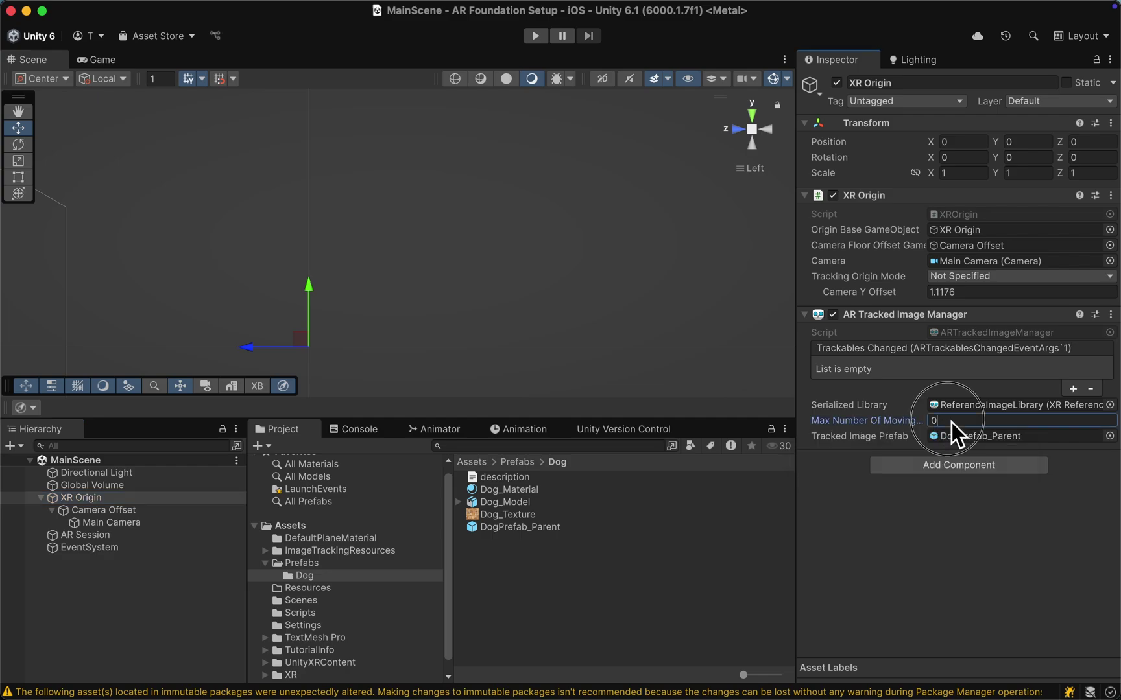
left_click(926, 420)
type("1")
key("Return")
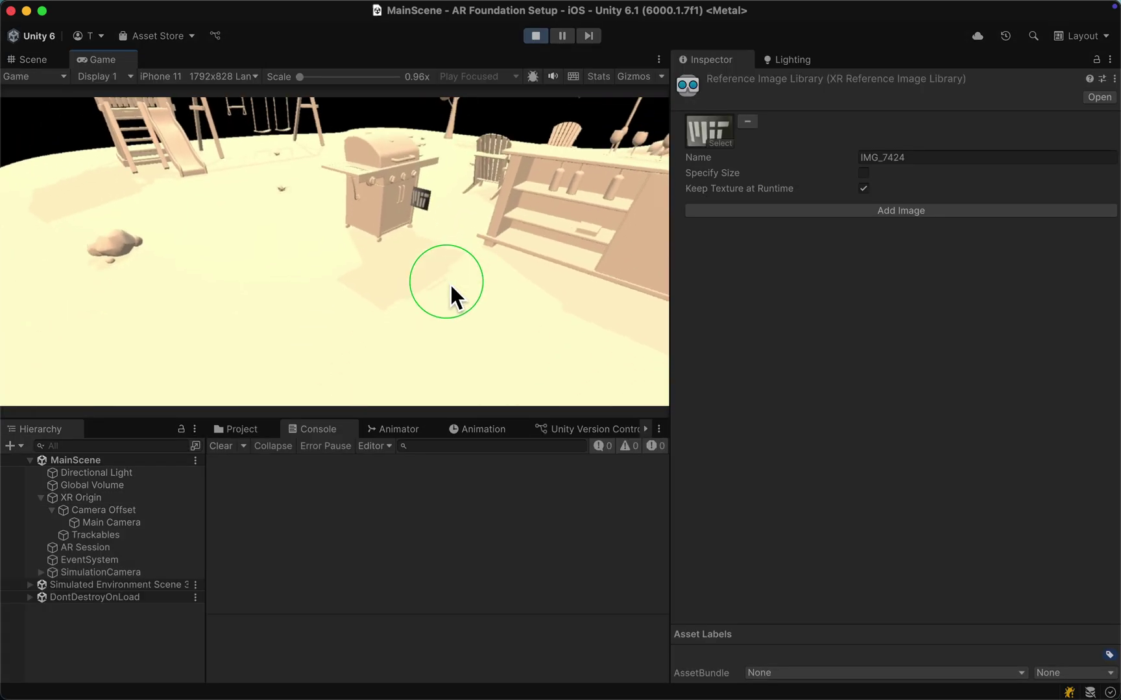
Step: Move the camera through the simulated environment in Play mode toward the reference image beside the grill
right_click_drag(449, 283, 480, 240)
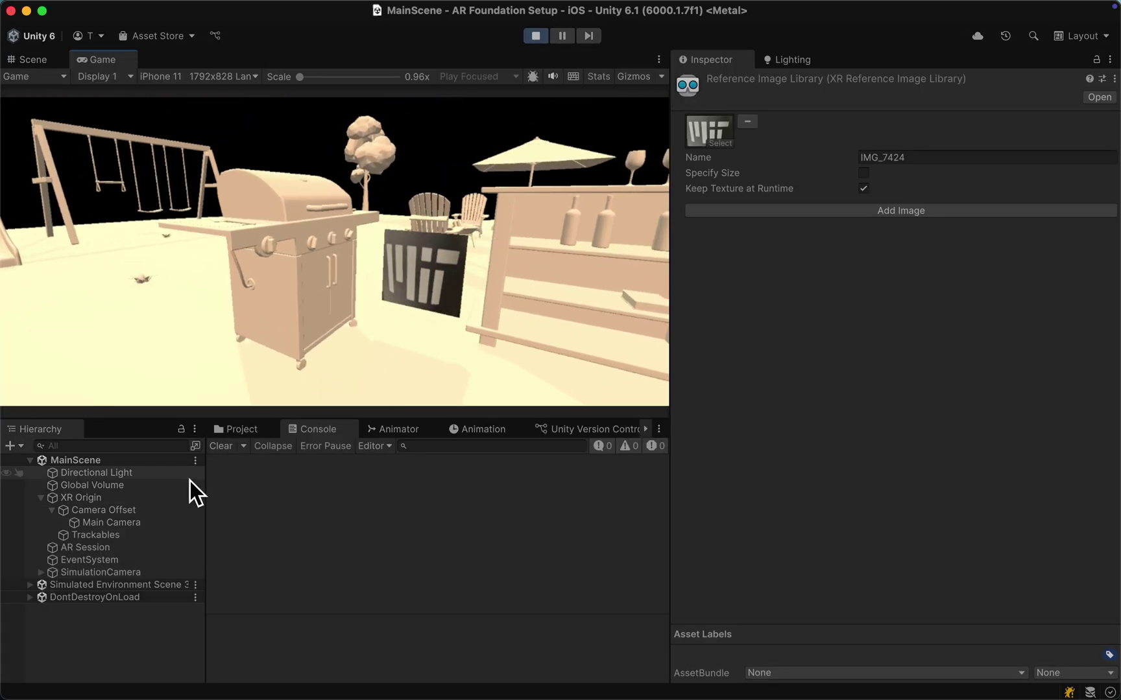